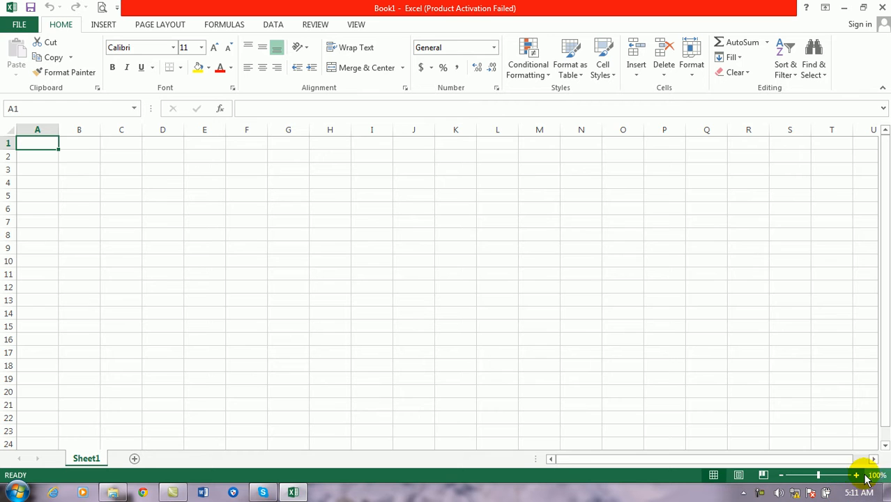
Enter the header Name in cell A1
left_click(856, 474)
left_click(856, 475)
left_click(856, 475)
left_click(856, 475)
left_click(856, 475)
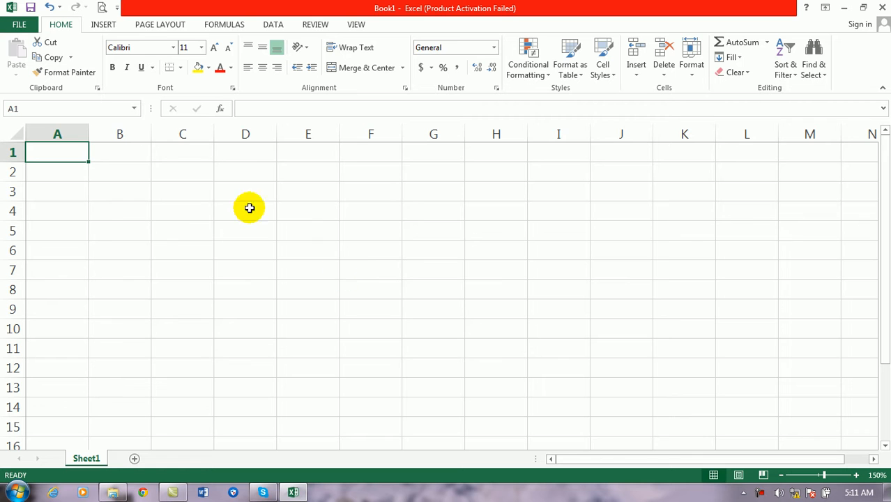
type("Name")
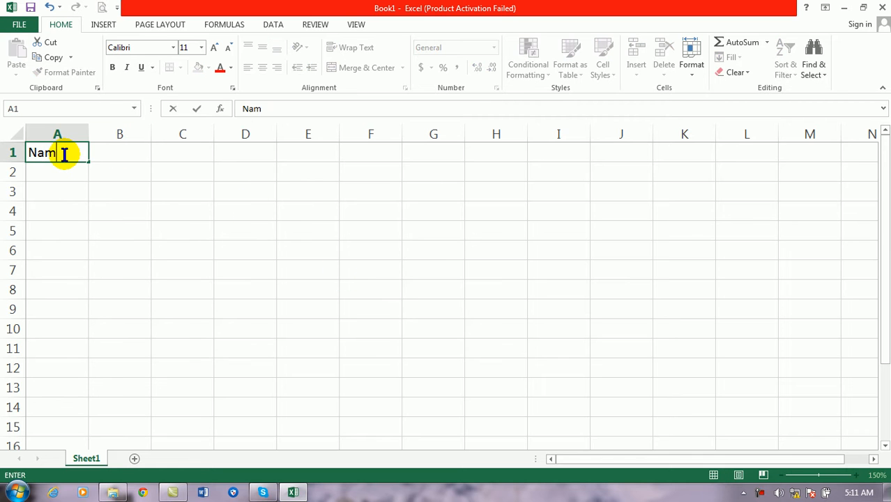
key("Tab")
key("BackSpace")
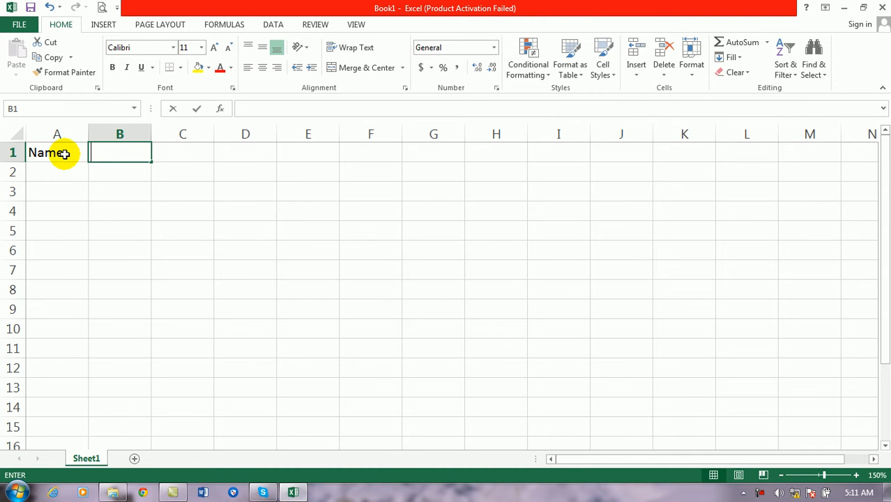
key("Left")
key("Down")
key("Down")
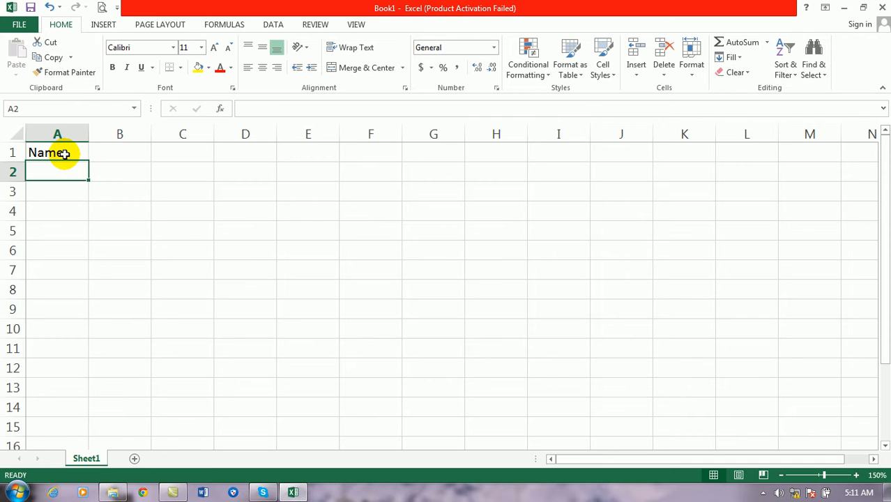
key("Up")
key("Up")
key("Right")
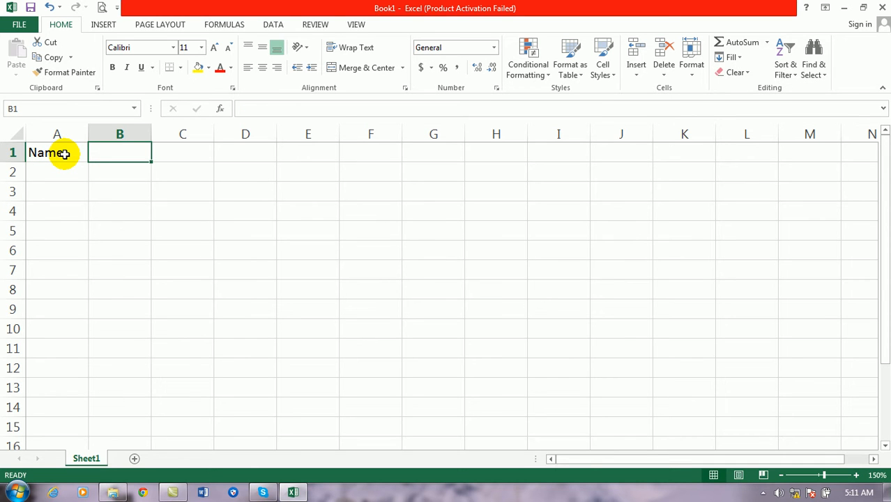
Add the headers Class in cell B1 and Fee in cell C1
type("Class")
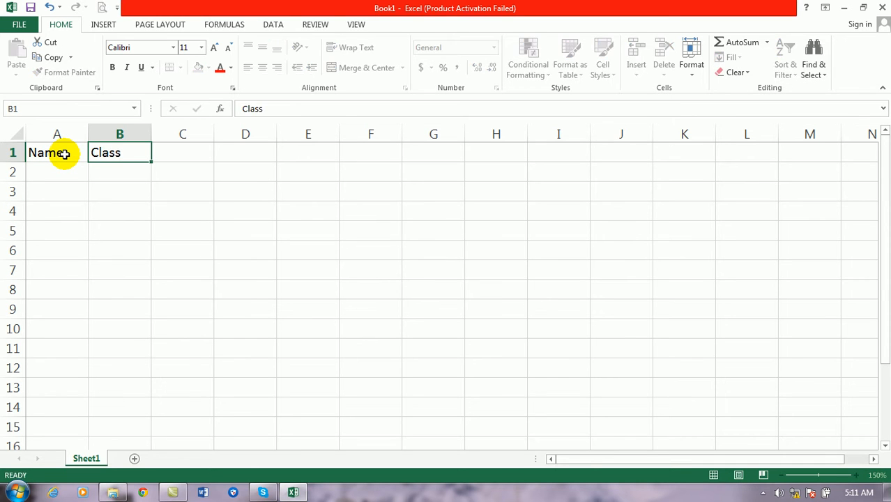
key("Tab")
type("Fee")
key("Tab")
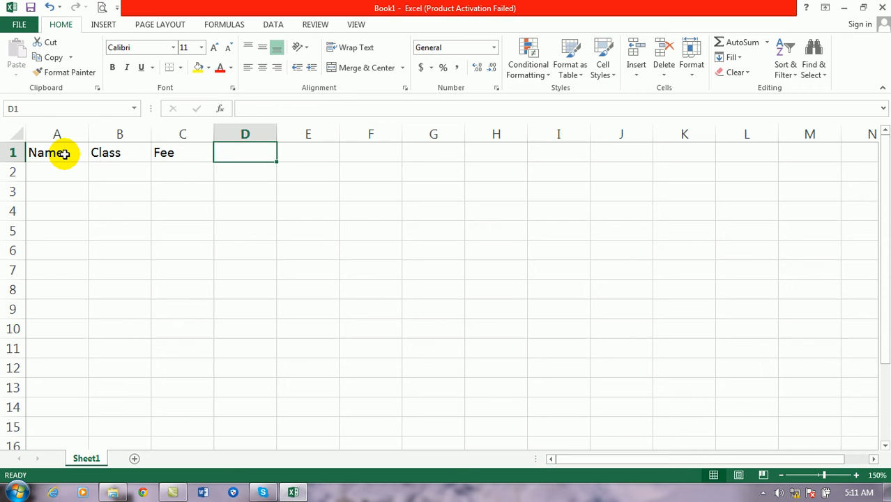
Fill cells A2 to A5 of the Name column with the first four people's names
key("Return")
key("Left")
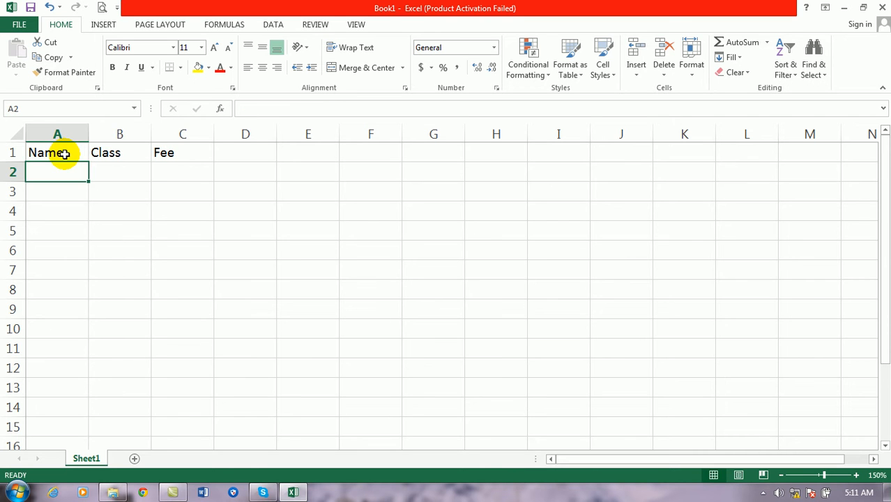
type("all")
type("oi")
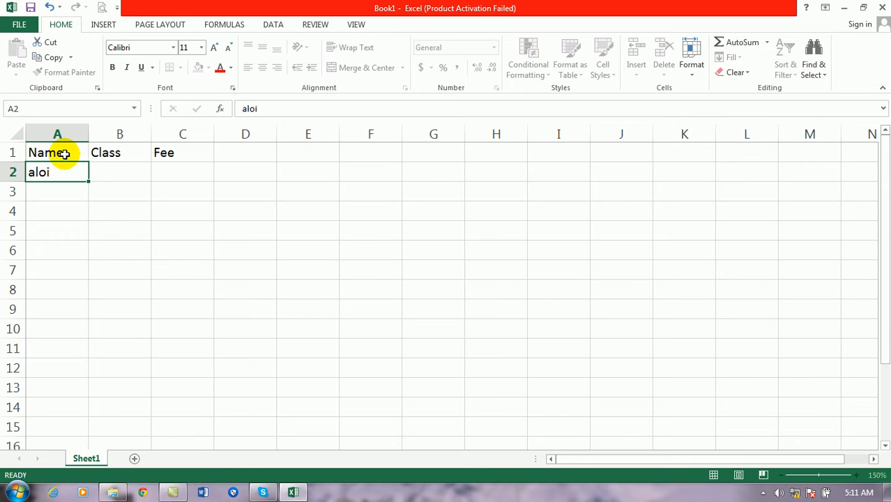
key("Return")
key("Up")
type("ali")
key("Return")
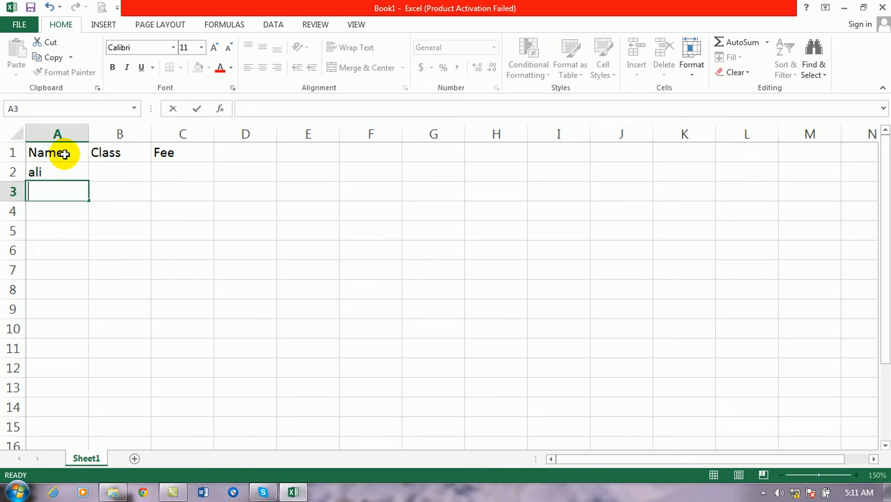
type("wali")
key("Return")
type("ahmed")
key("Return")
type("khan")
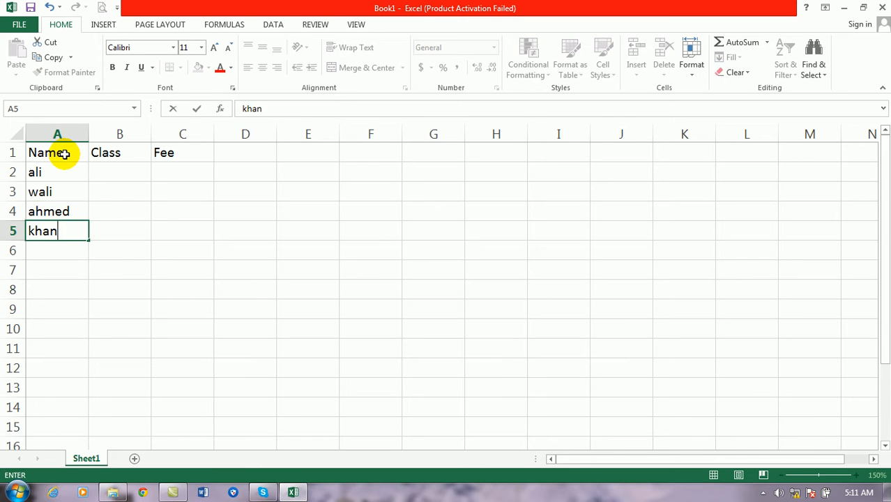
Complete the Name column by entering three more people's names in cells A6 to A8
key("Return")
type("jan")
key("Return")
type("said")
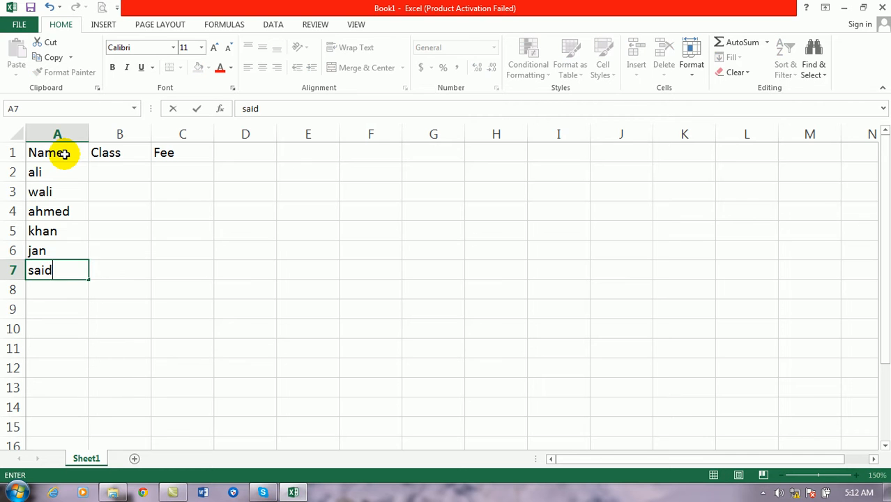
left_click(51, 291)
type("haji")
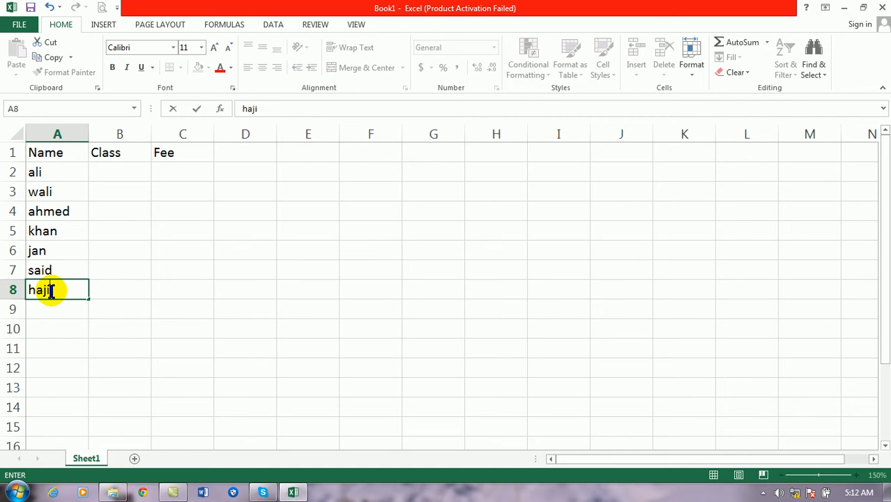
type(" saib")
key("Return")
Enter the classes one, two and three in cells B2 to B4
left_click(106, 171)
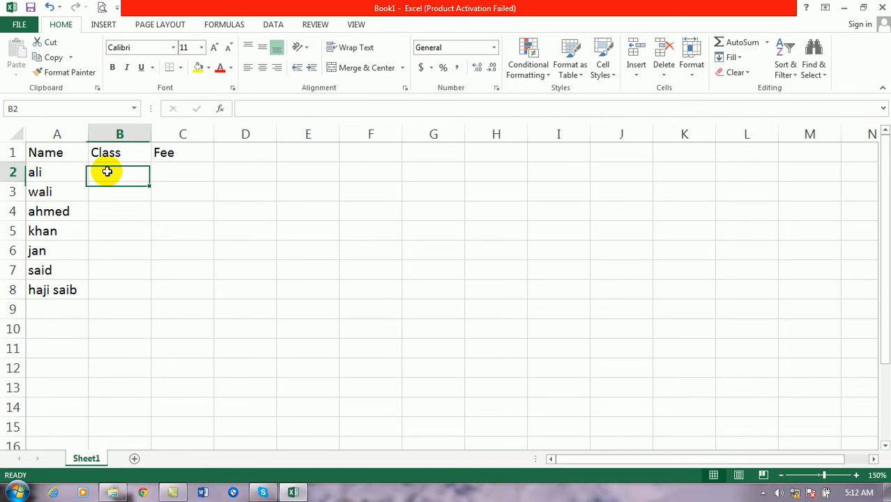
type("one")
key("Return")
type("two")
key("Return")
type("three")
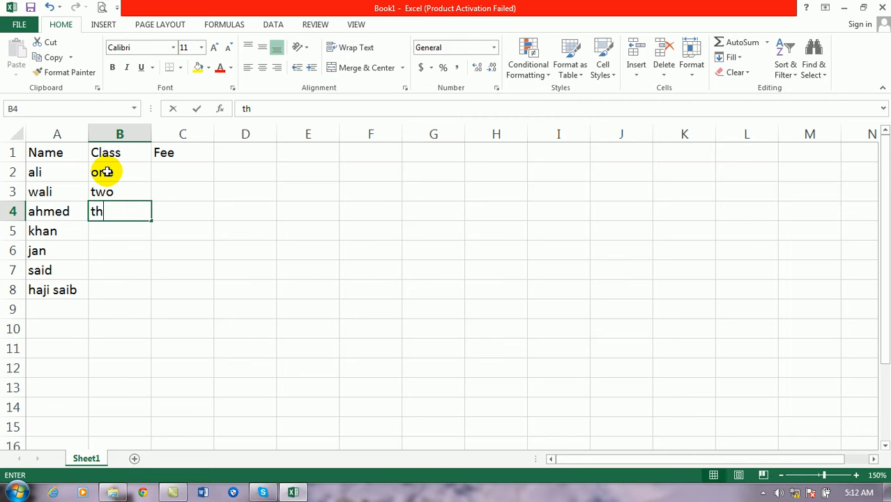
key("Return")
Enter the classes four, five, one and one in cells B5 to B8
type("four")
key("Return")
type("five")
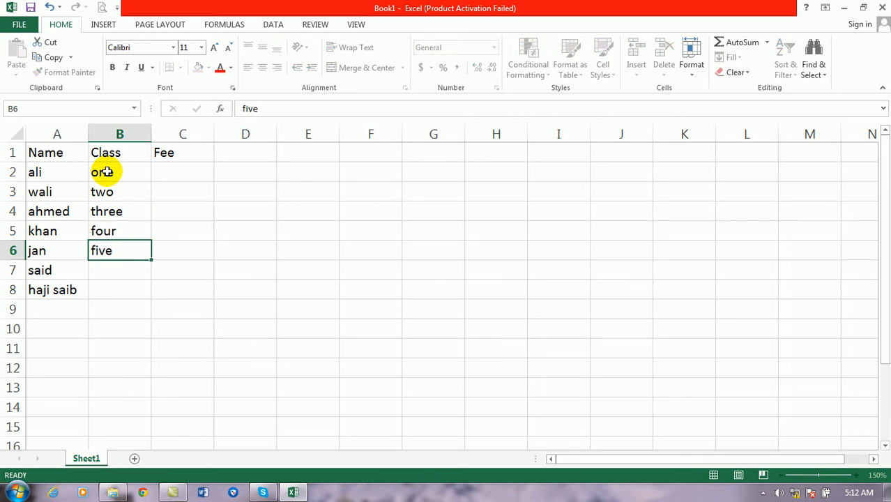
key("Return")
type("on")
key("Return")
type("on")
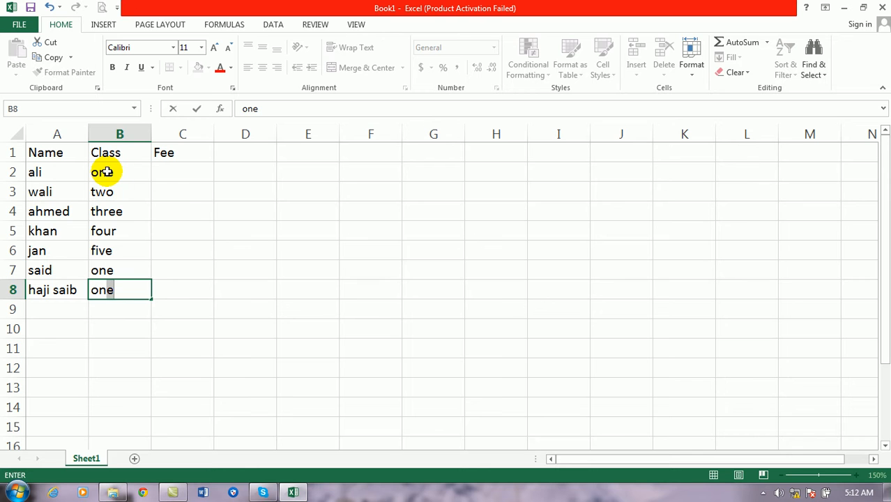
Change the class in cell B4 to one and the class in cell B5 to ten
left_click(115, 210)
type("one")
key("Return")
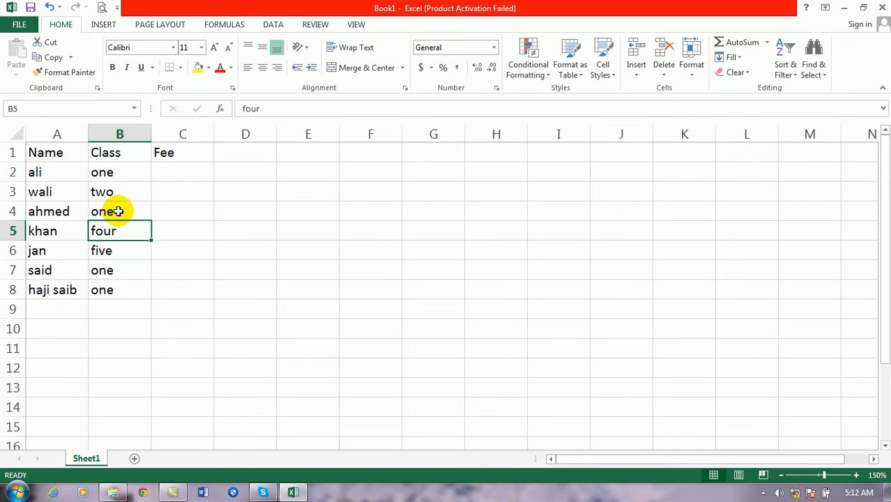
type("ten")
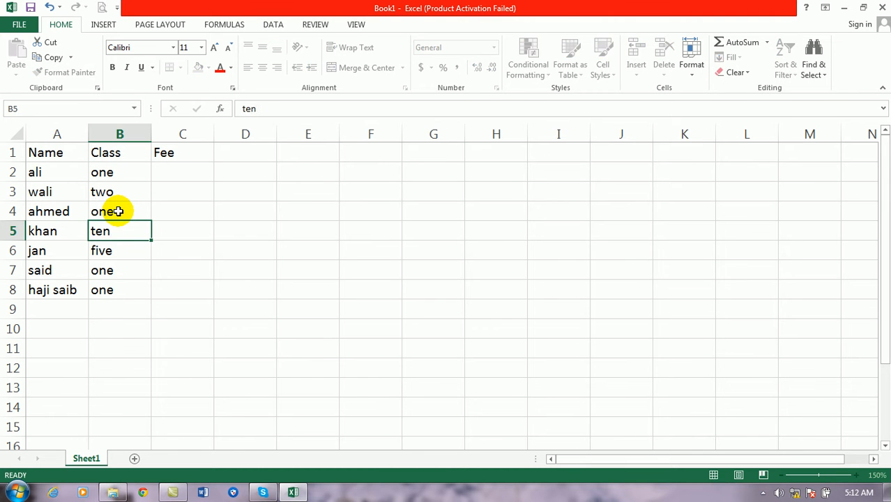
key("Return")
left_click(115, 152)
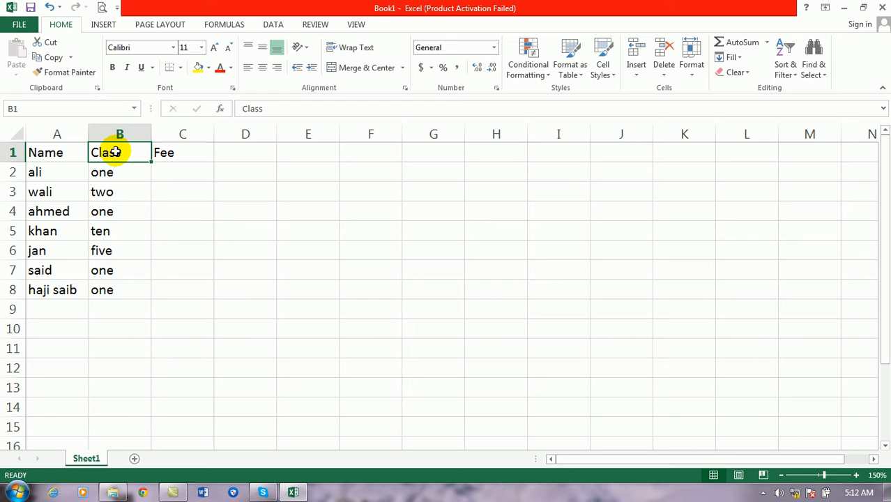
type("Salesm")
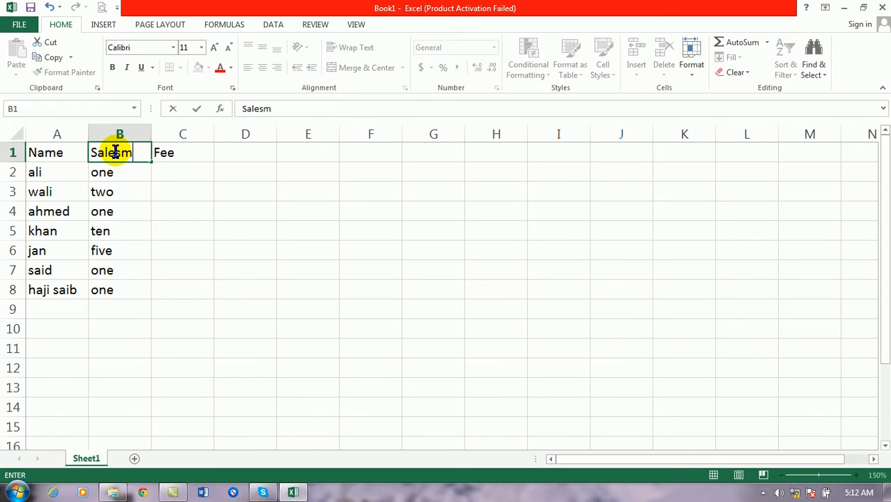
key("BackSpace")
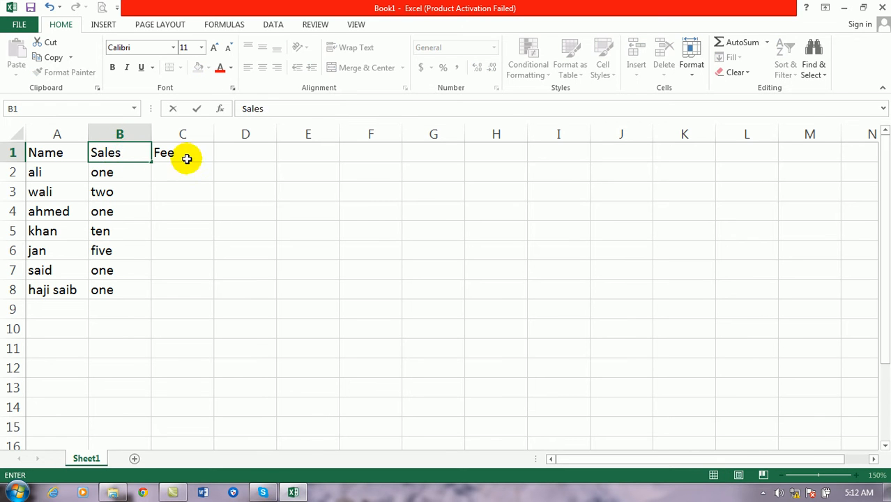
key("Escape")
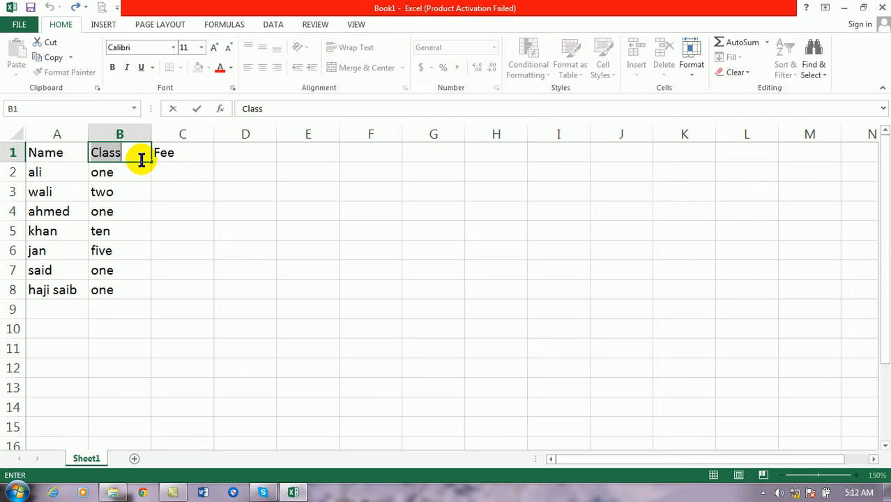
left_click(129, 172)
Enter the fees 800, 1200, 2300 and 1200 in cells C2 to C5
left_click(165, 171)
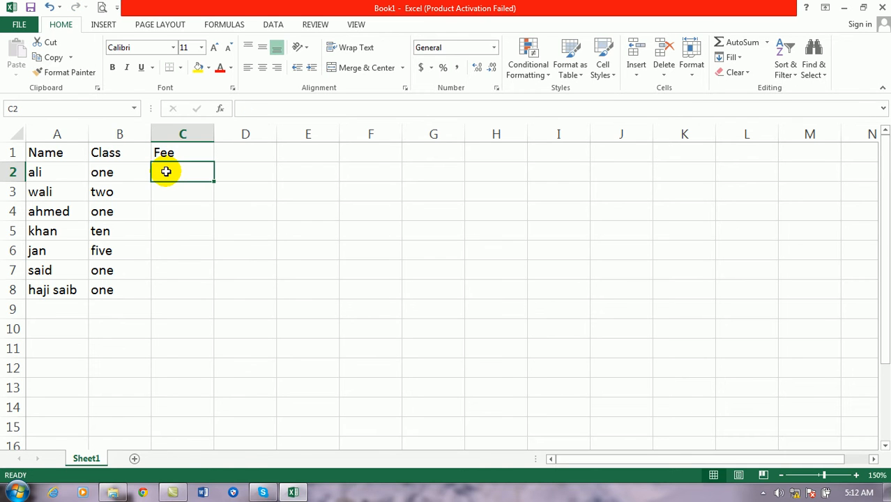
type("89")
type("00")
key("Return")
type("1200")
key("Return")
type("2300")
key("Return")
type("1200")
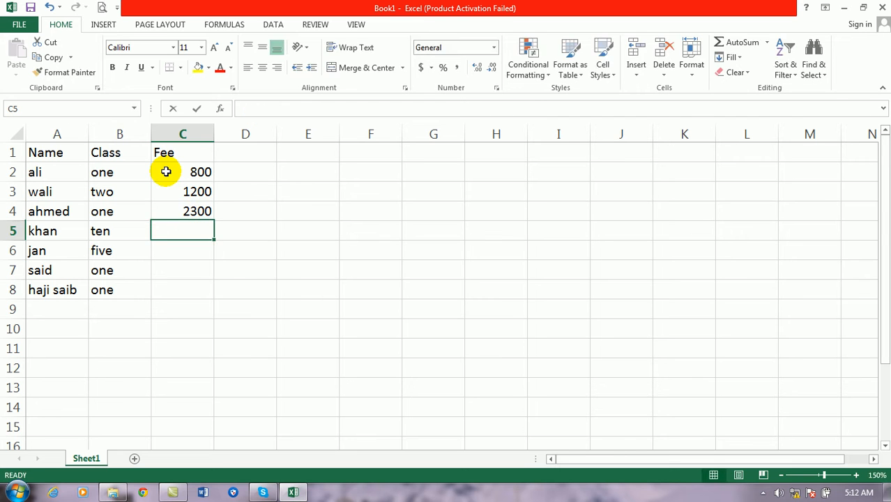
key("Return")
Enter the fees 4000, 2300 and 1200 in cells C6 to C8
type("4000")
key("Return")
type("2300")
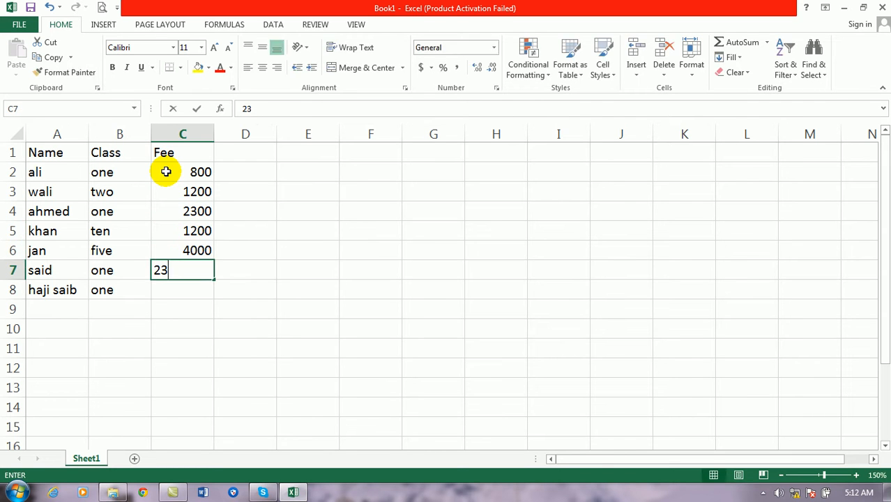
key("Return")
type("1200")
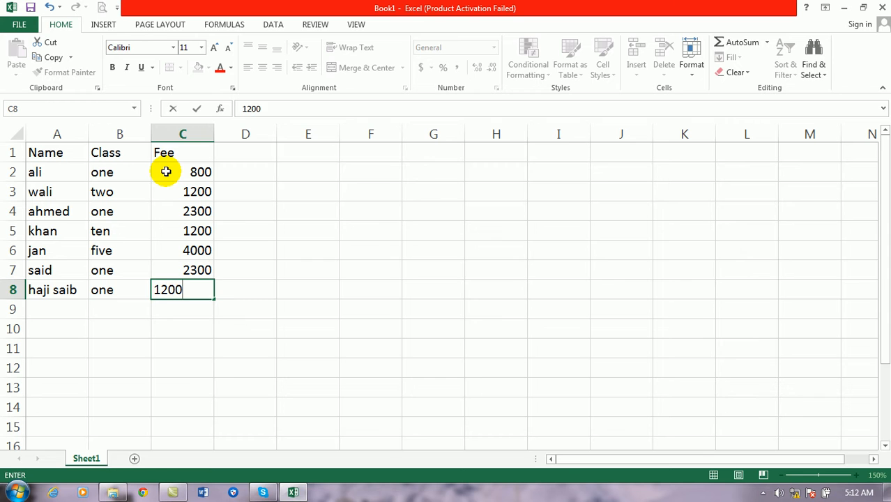
left_click(384, 249)
Name the whole table range A1:C8 "data"
left_click_drag(54, 155, 207, 289)
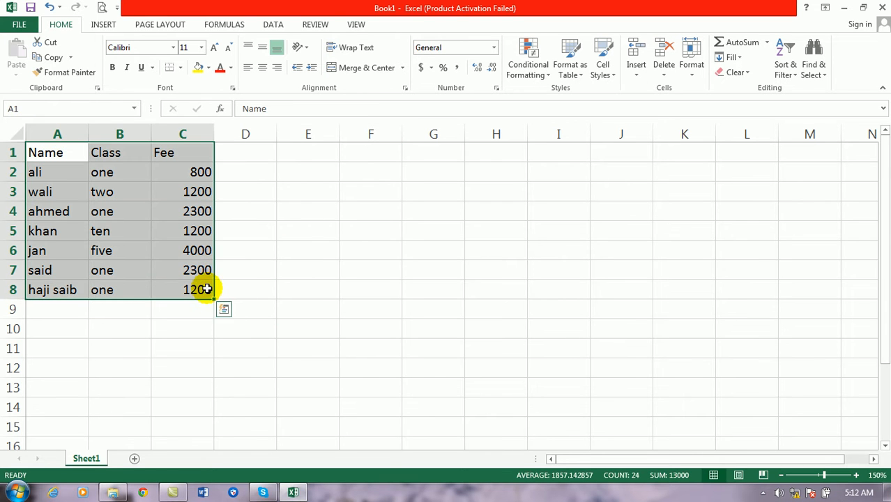
left_click(80, 111)
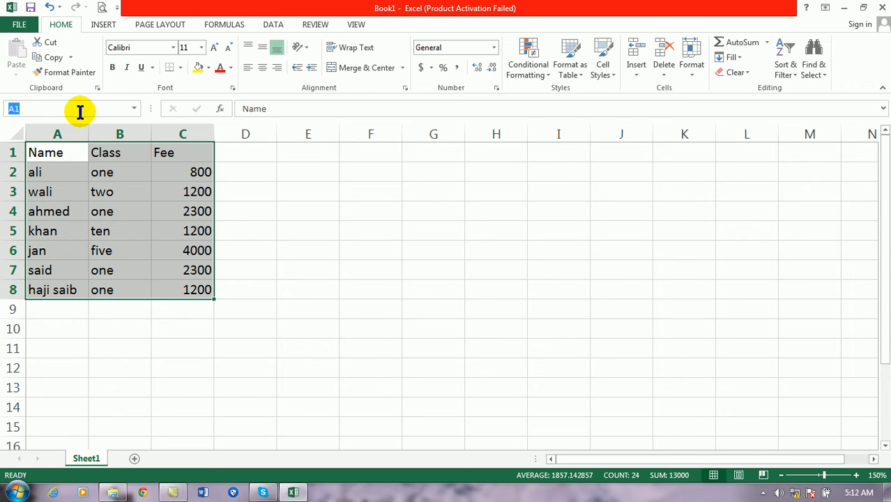
type("data")
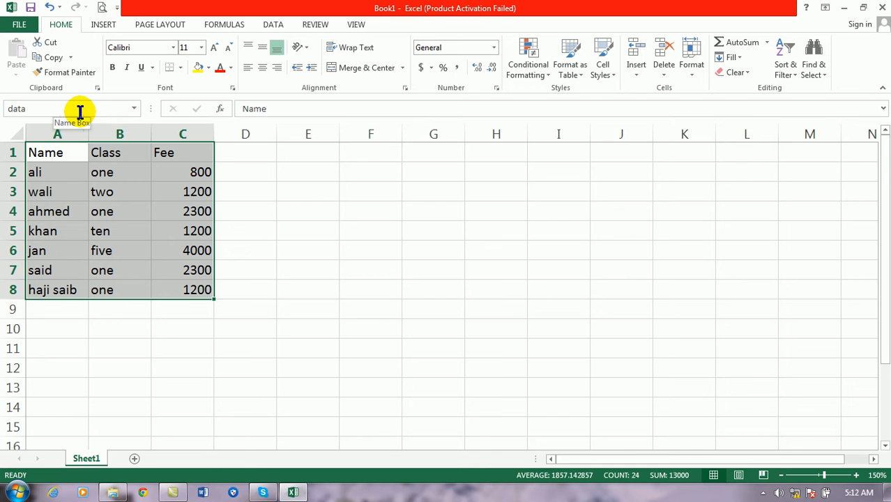
left_click(278, 217)
Copy the headers and first record in A1:C2 and paste them starting at cell E1
left_click_drag(44, 151, 187, 173)
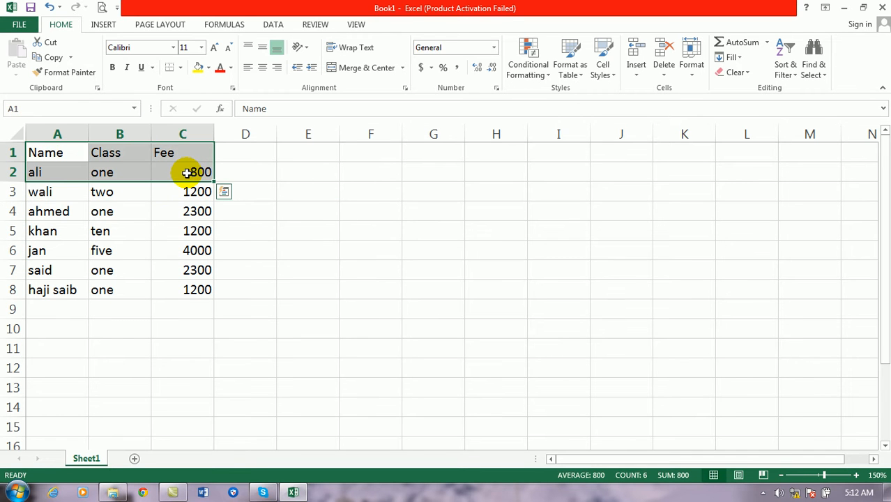
key("ctrl+c")
left_click(315, 154)
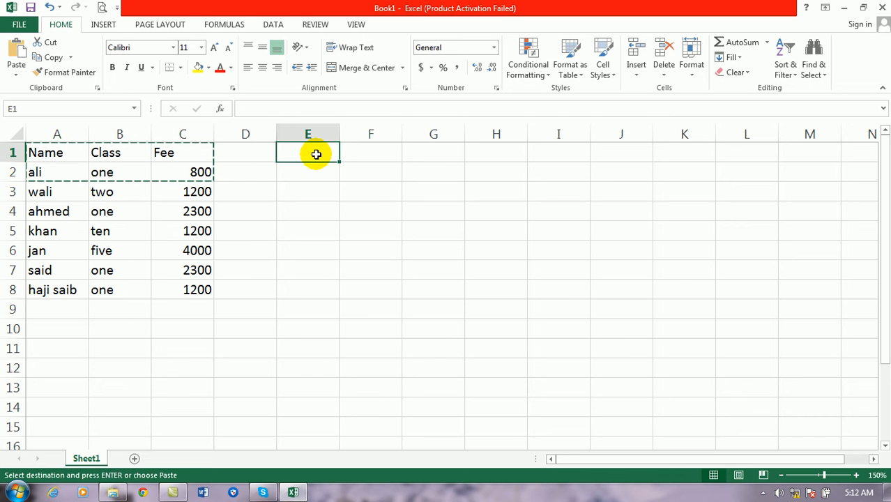
left_click(16, 55)
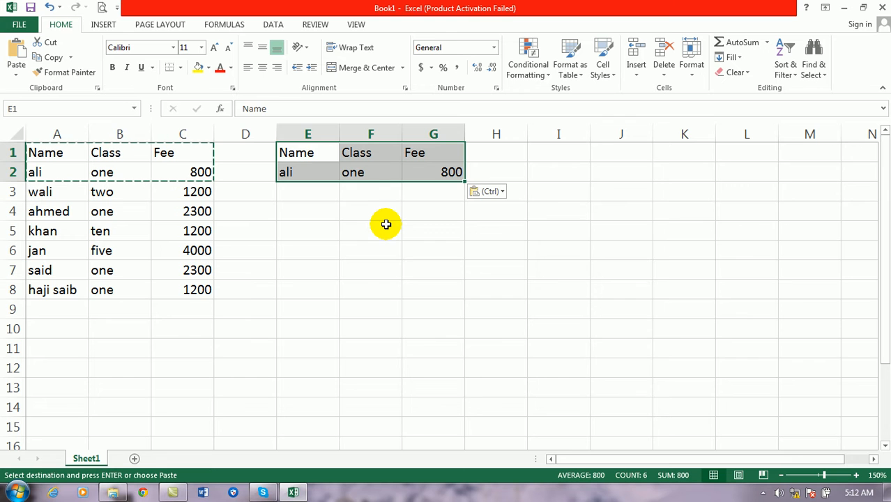
left_click(386, 223)
Copy the header cells Name, Class and Fee in E1:G1
left_click_drag(308, 154, 429, 145)
key("ctrl+c")
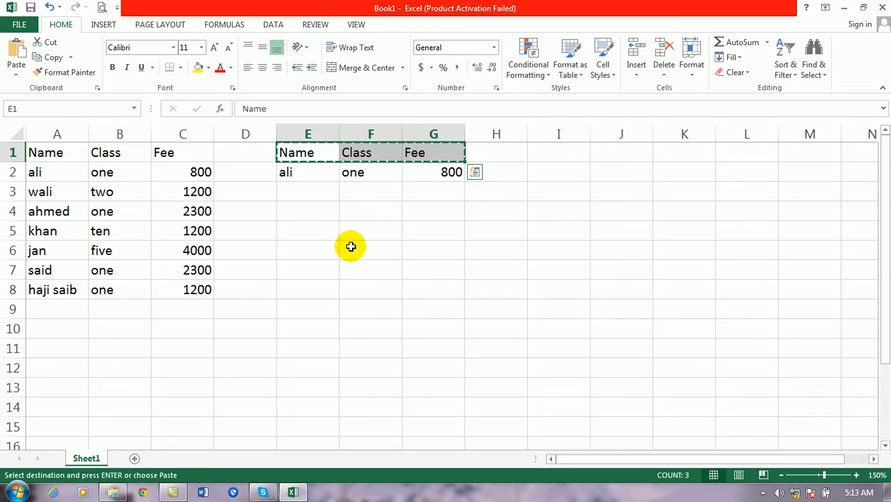
left_click(317, 230)
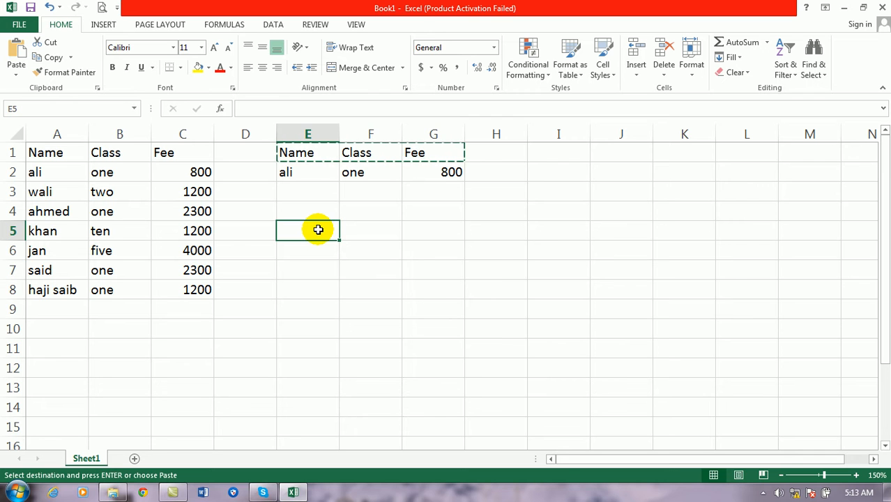
key("ctrl+v")
key("ctrl+z")
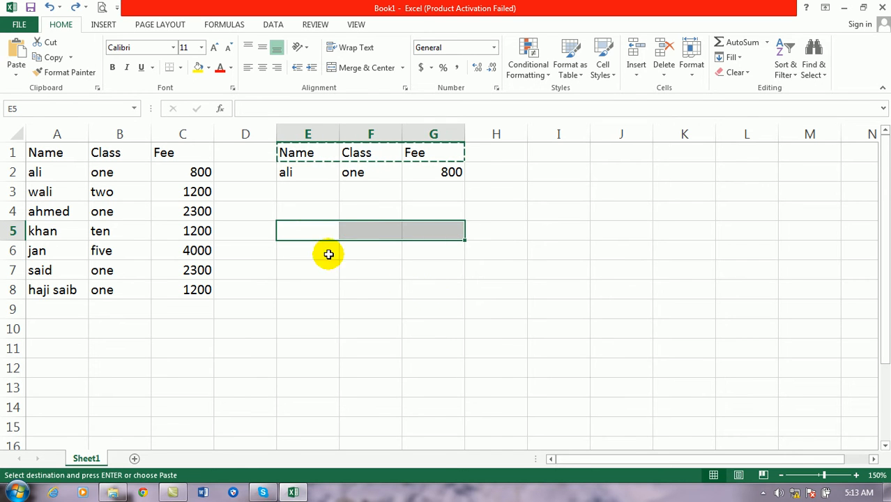
Paste the copied headers transposed into a vertical list starting at cell E5
left_click(308, 229)
right_click(309, 227)
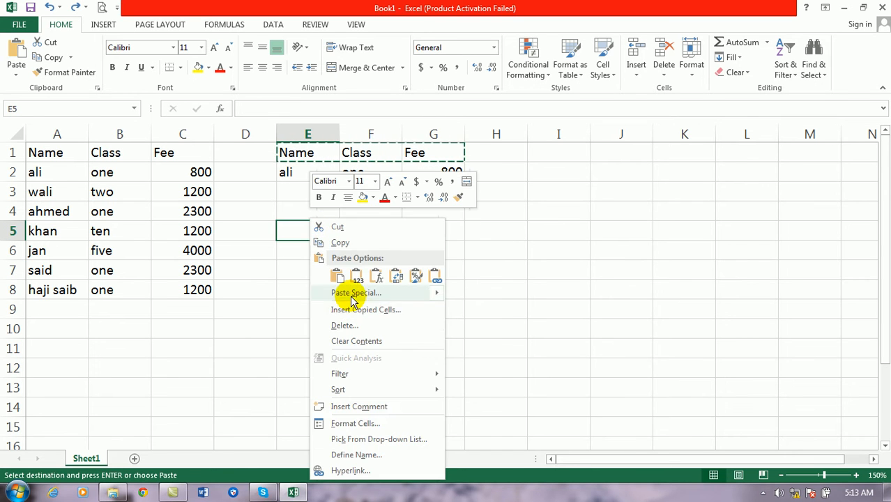
left_click(352, 292)
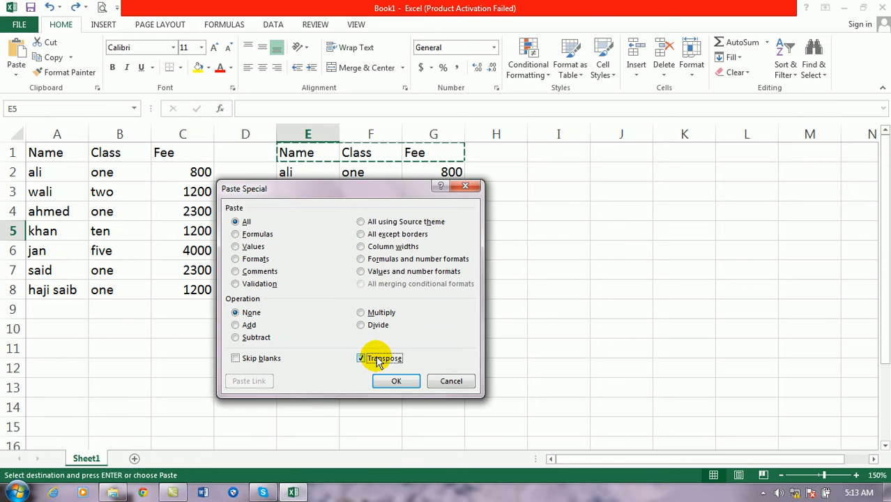
left_click(377, 359)
left_click(396, 381)
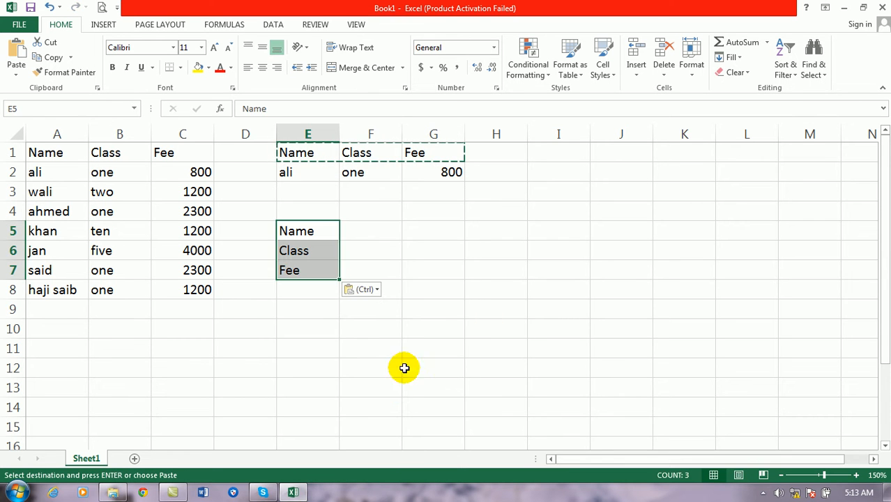
left_click(476, 324)
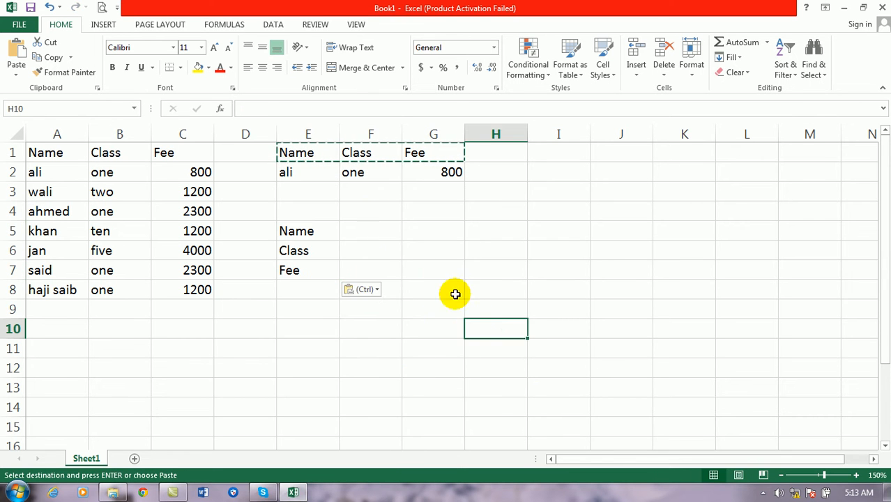
Name the criteria range E1:G2 "data1"
left_click(357, 227)
left_click_drag(300, 153, 450, 172)
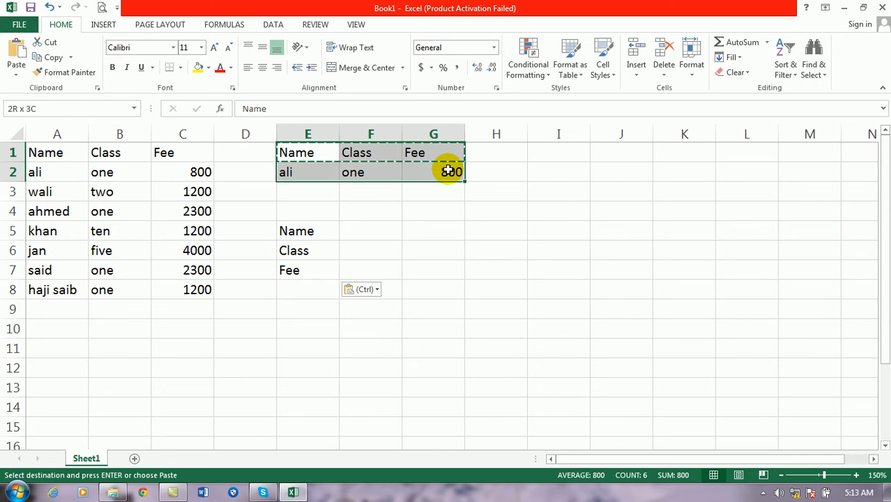
left_click(50, 106)
type("data")
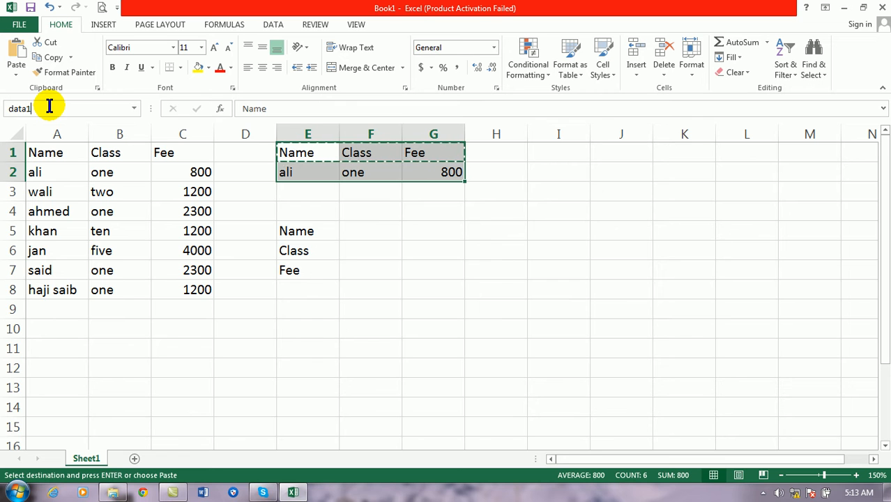
key("Return")
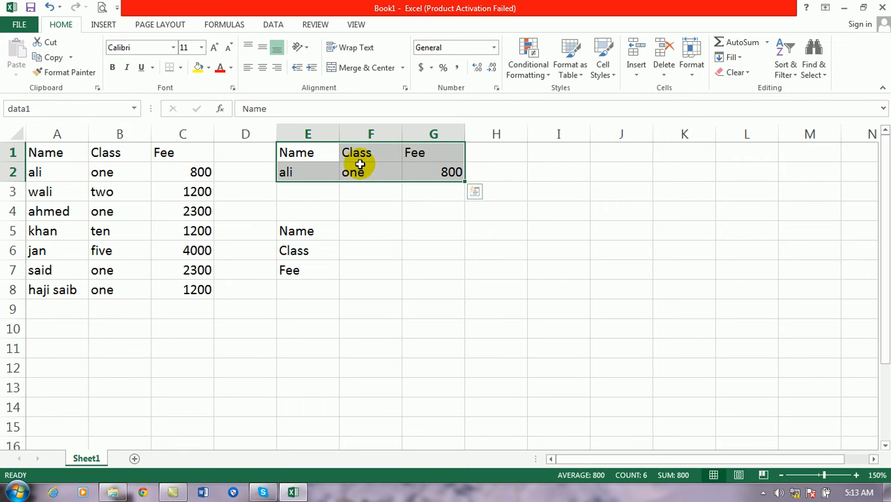
Enter the labels dget, dsum and davera in cells A11 to C11
left_click(364, 239)
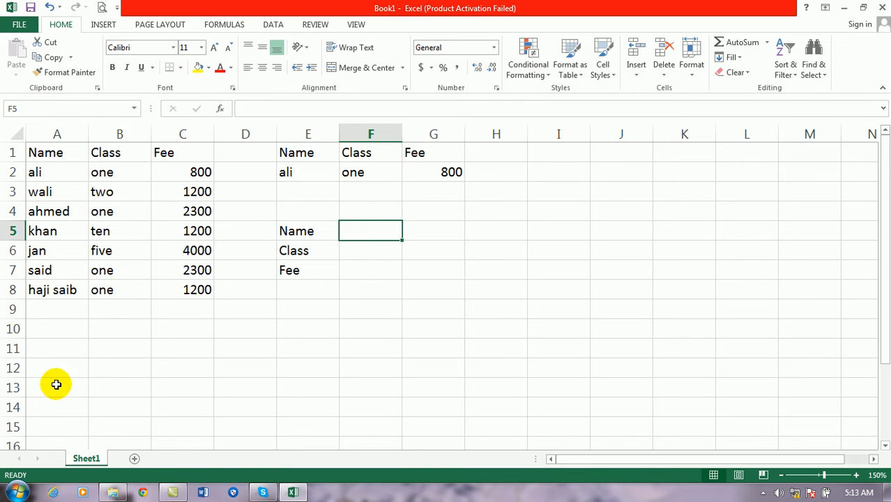
left_click(49, 340)
type("dget")
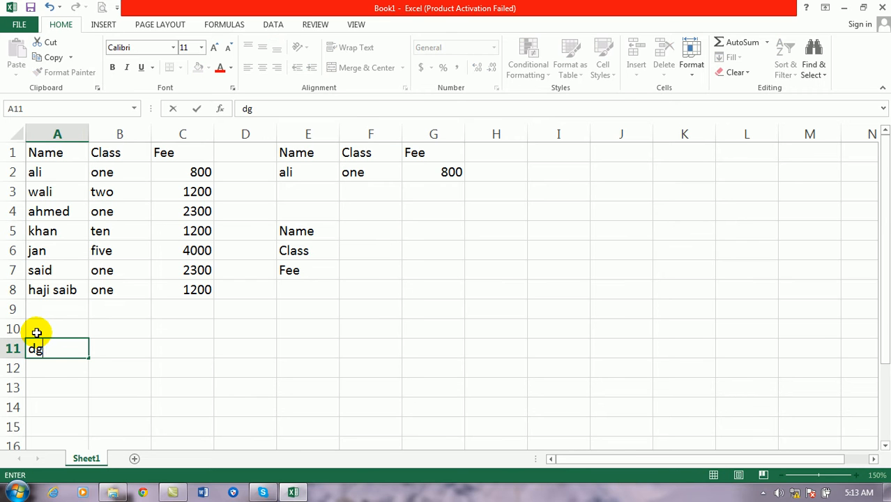
key("Tab")
type("dsum")
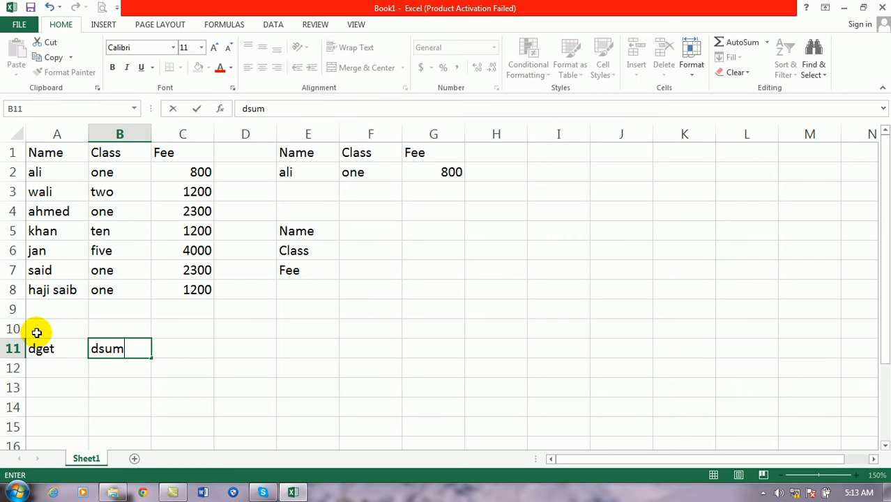
key("Tab")
type("de")
type("vera")
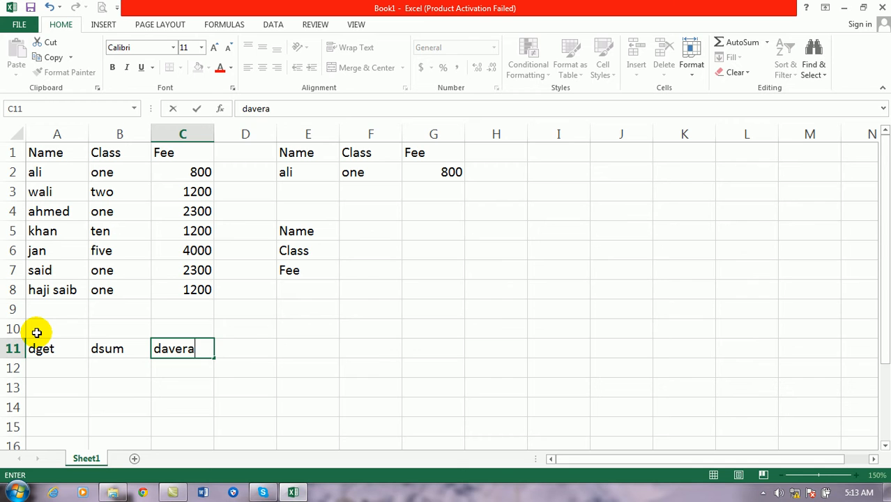
key("Tab")
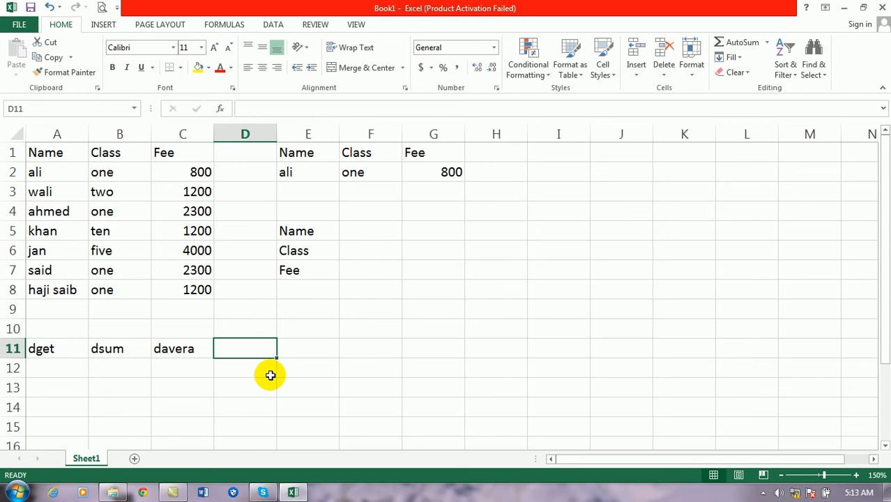
Enter the labels dmin, dmax and dproduct in cells D11 to F11
type("dmin")
key("Tab")
type("dma")
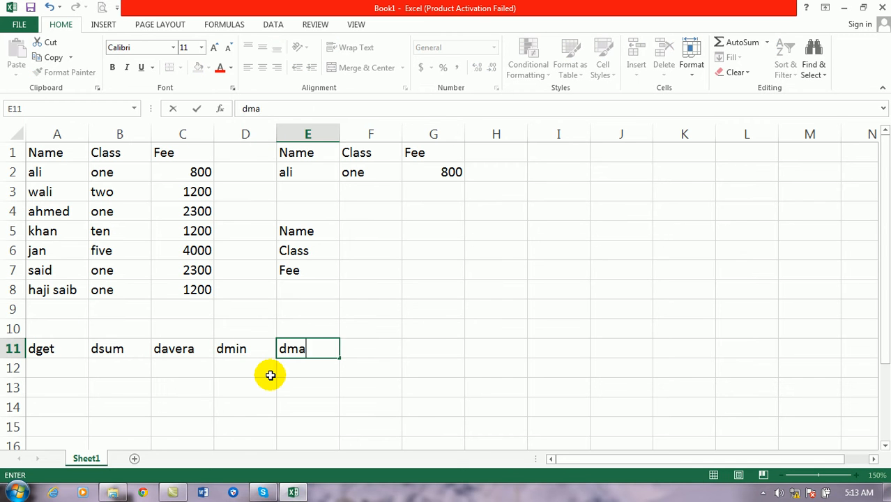
type("x")
key("Tab")
type("dprodu")
key("BackSpace")
key("BackSpace")
type("duct")
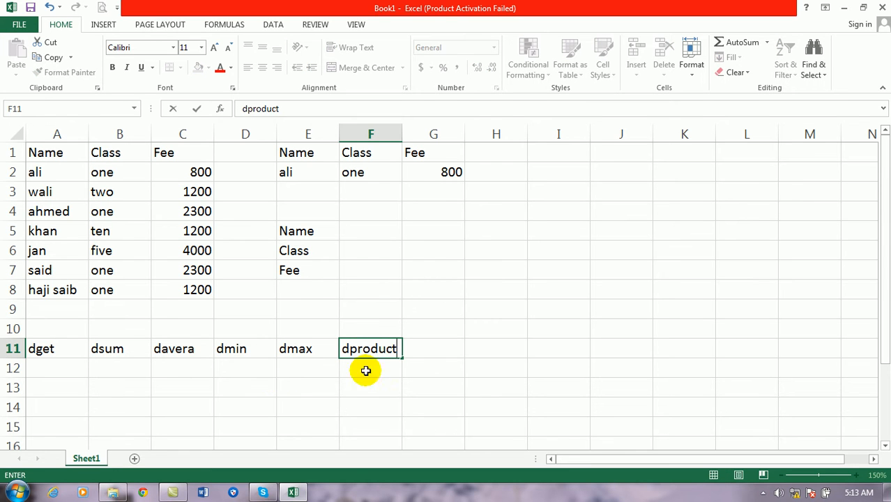
left_click(422, 386)
left_click(376, 233)
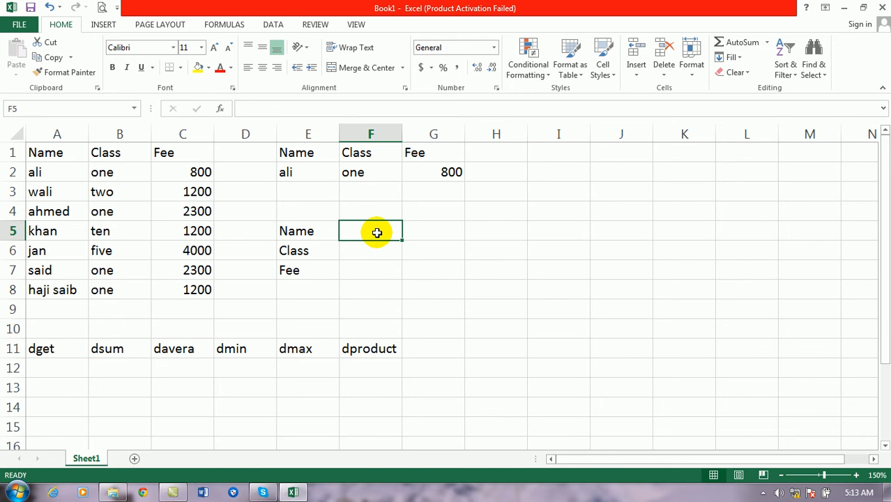
type("=d")
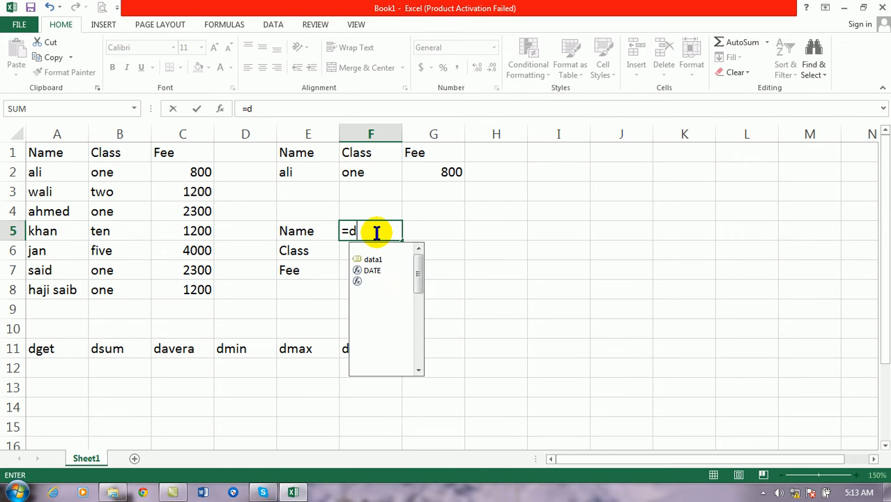
key("BackSpace")
type("de")
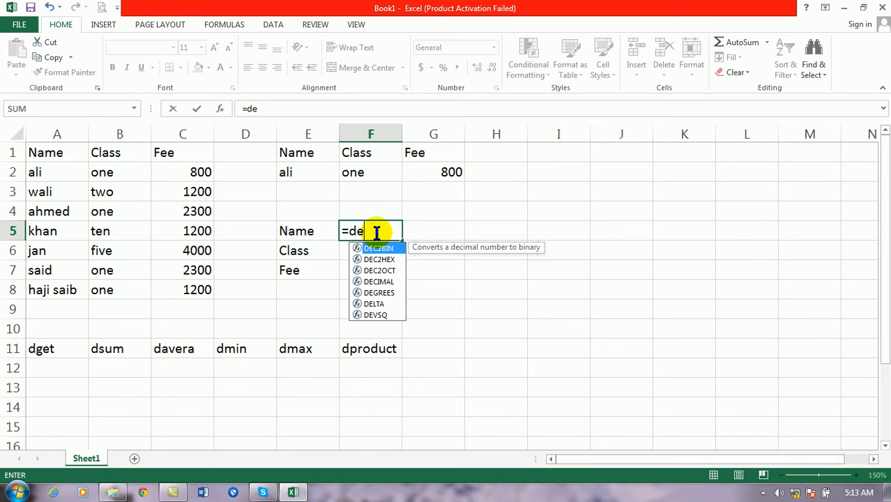
key("BackSpace")
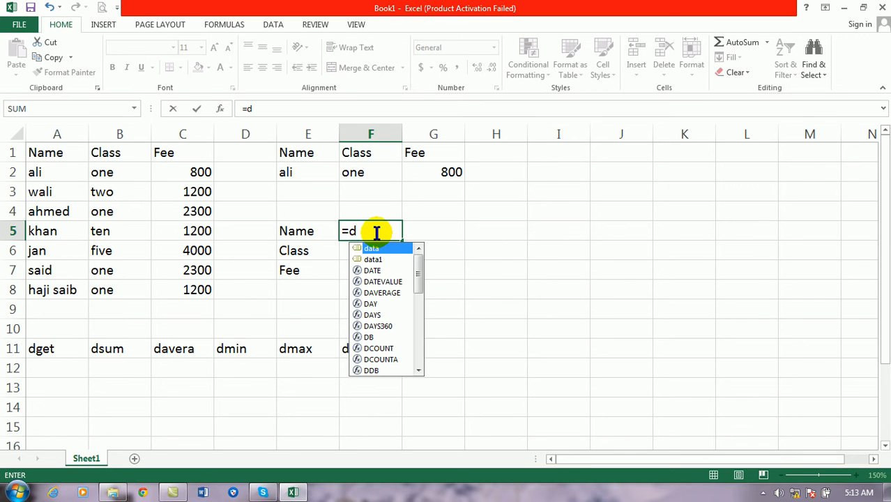
type("ge")
key("Right")
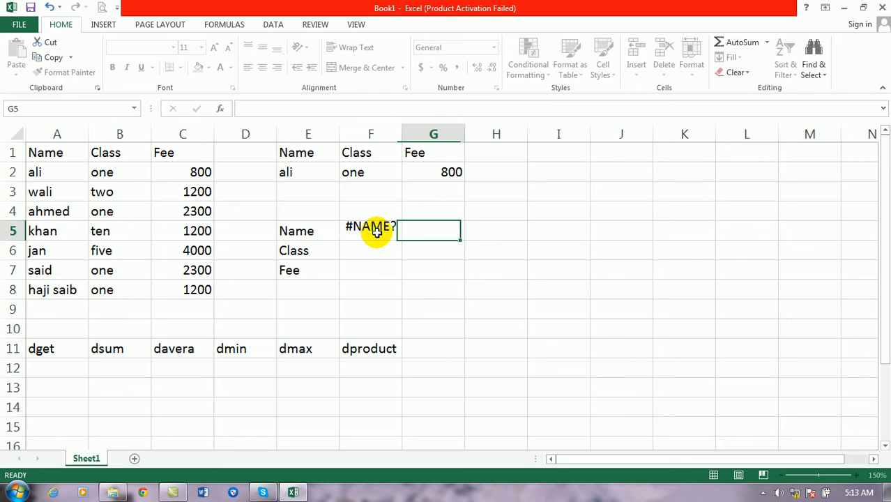
Enter the formula =DGET(data,E5,data1) in cell F5 beside the Name label
left_click(385, 232)
type("=d")
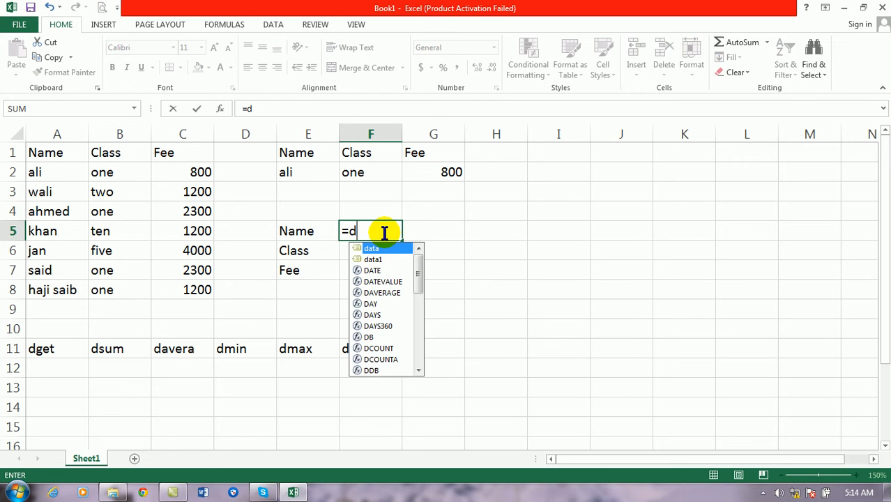
type("ge")
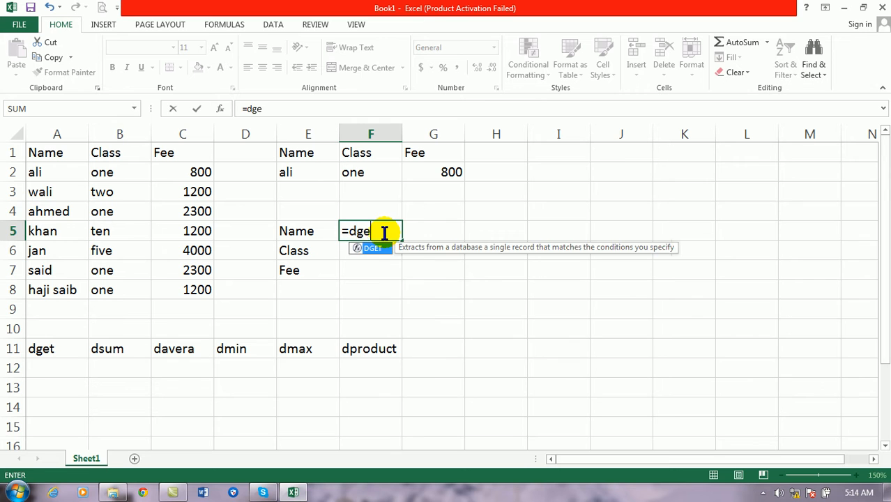
key("Tab")
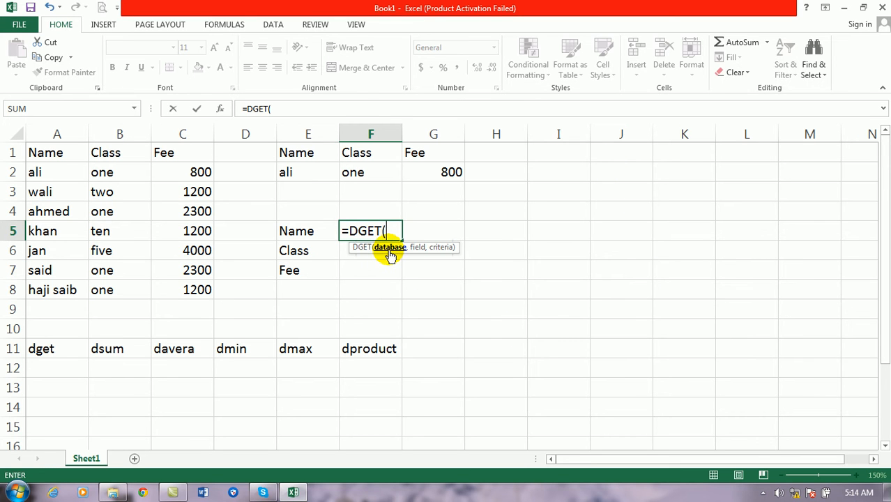
type("da")
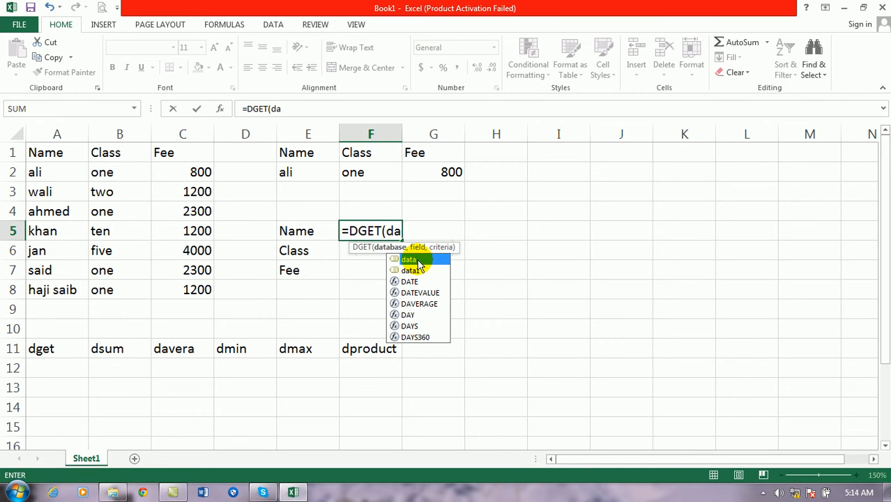
type("ta")
double_click(417, 261)
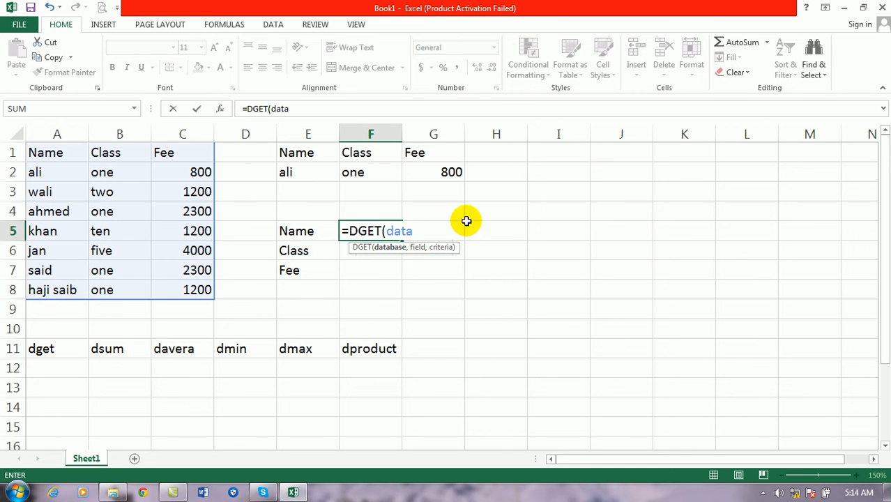
type(",")
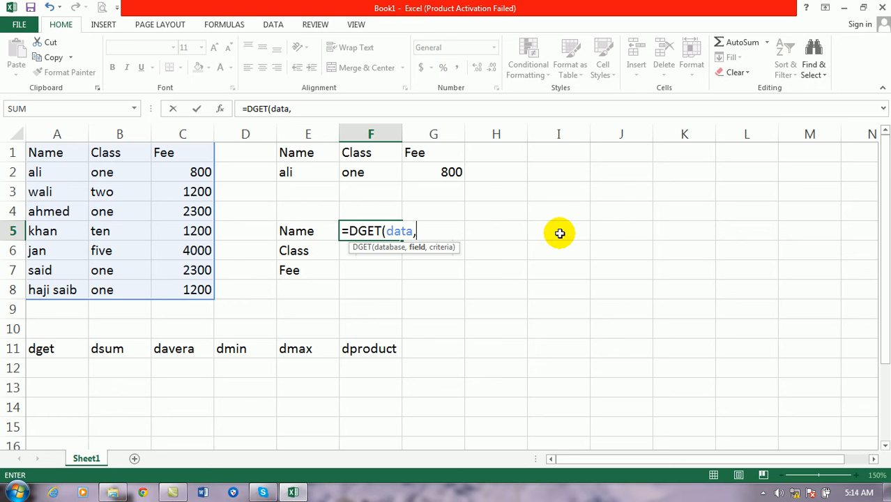
left_click(292, 232)
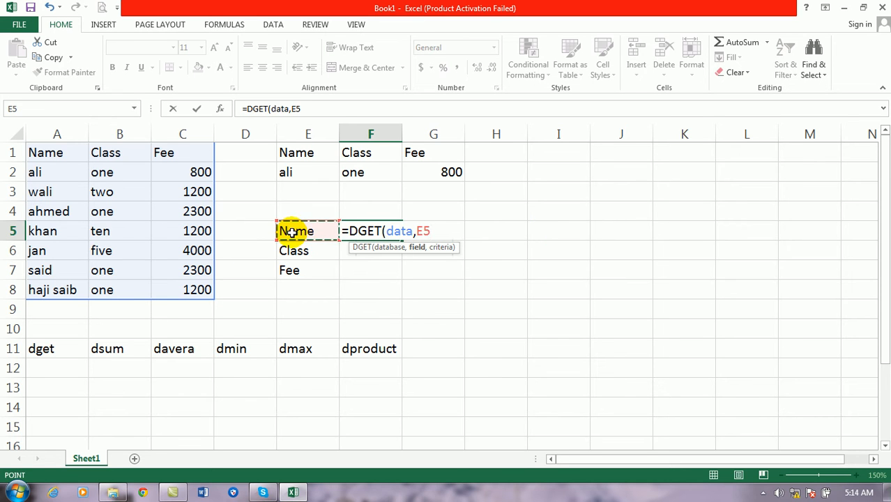
type(",")
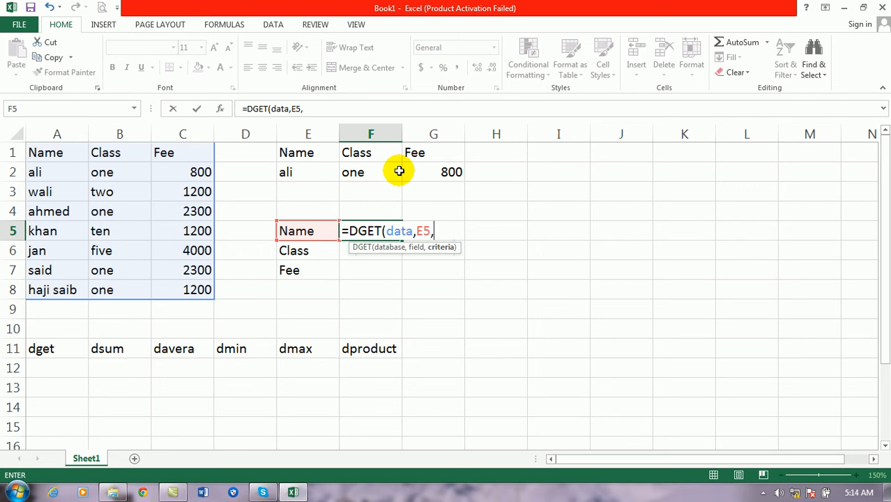
type("data")
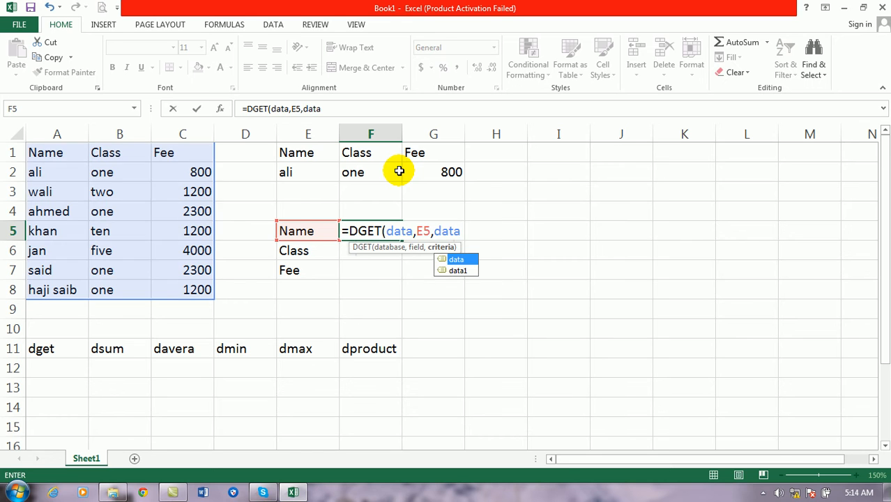
type("1")
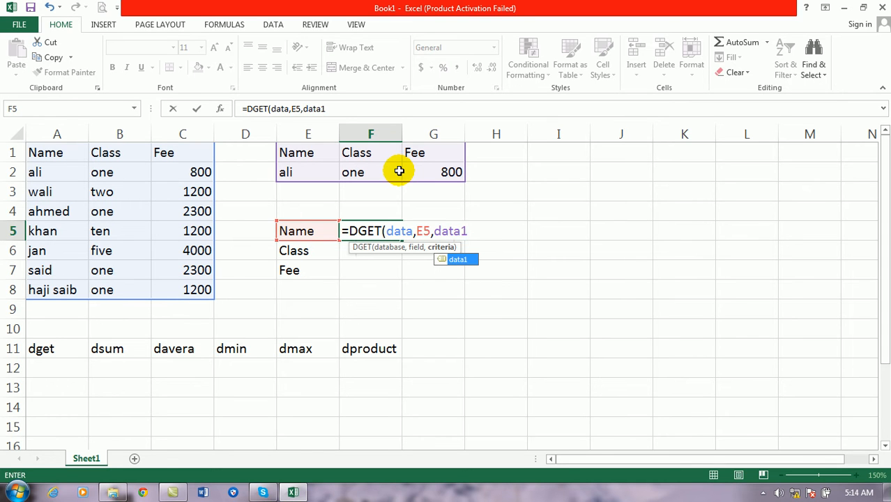
type(")")
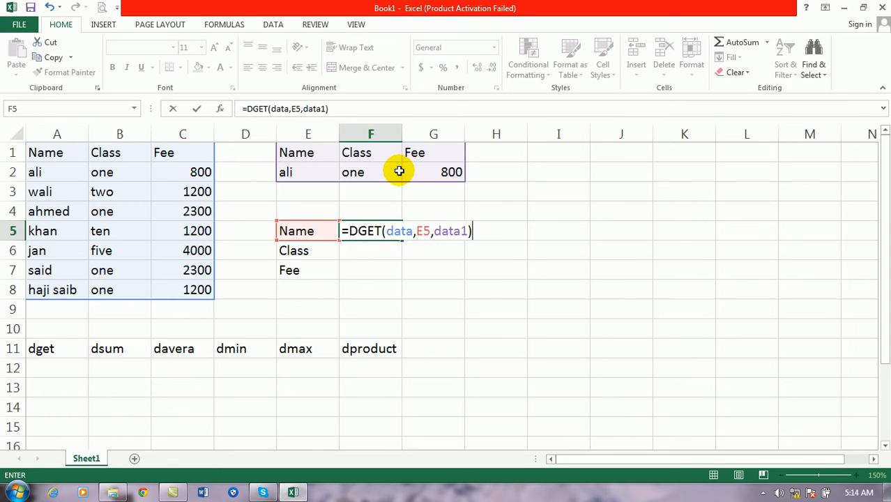
key("Return")
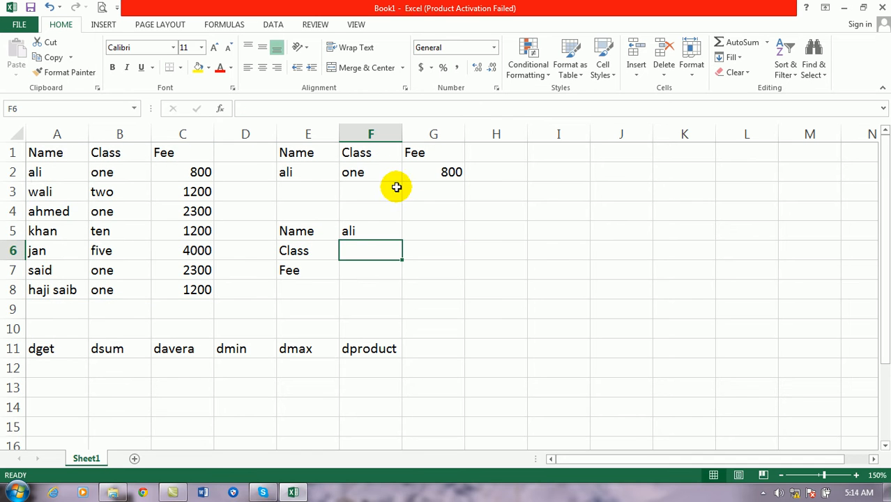
Fill the DGET formula from F5 down to F7 for the Class and Fee labels
left_click_drag(382, 230, 382, 267)
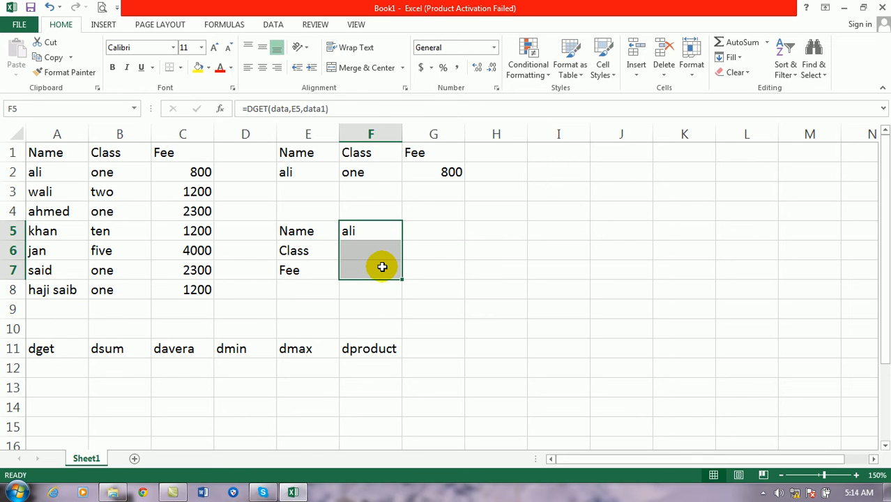
left_click(411, 250)
left_click(392, 231)
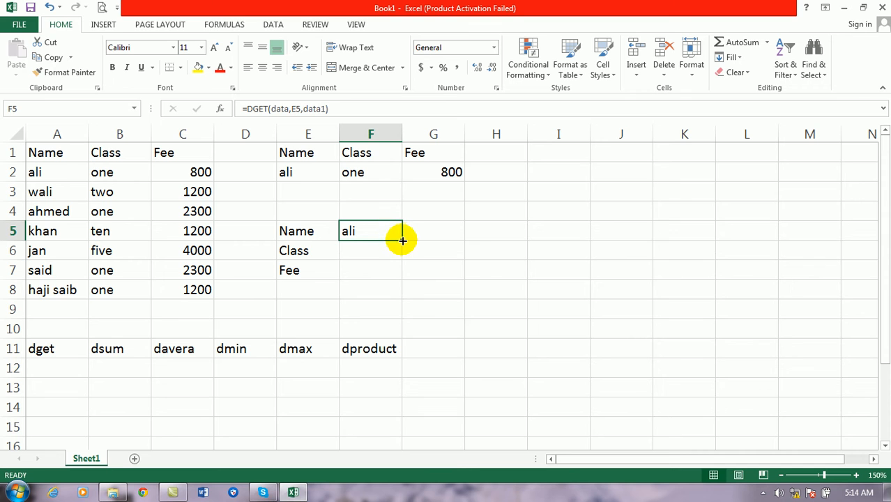
left_click_drag(377, 228, 373, 272)
key("ctrl+d")
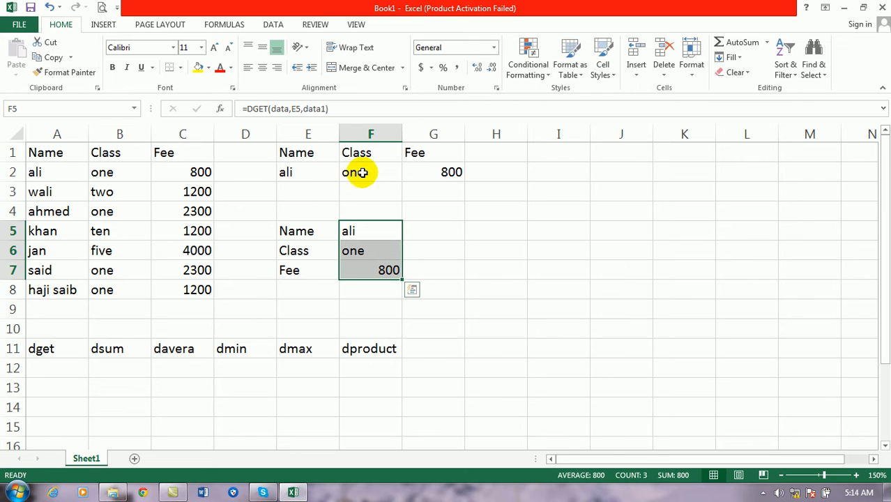
Clear the criteria values in E2:G2
left_click_drag(365, 167, 442, 171)
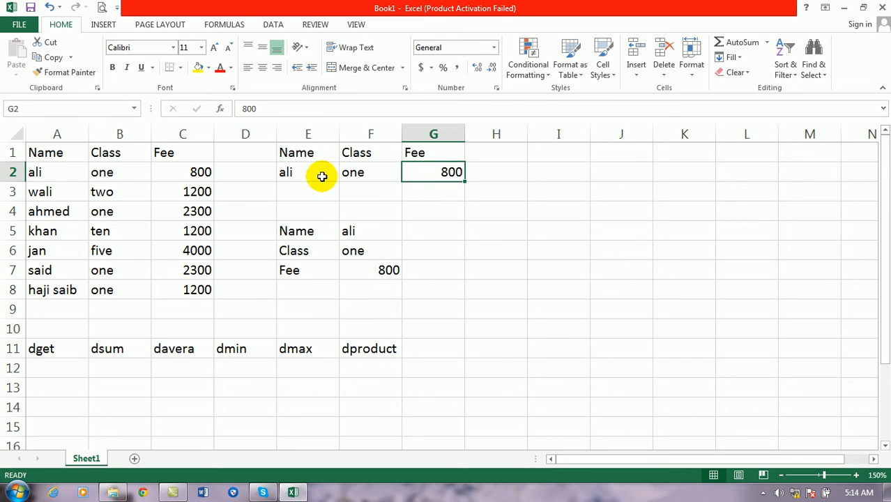
left_click(297, 170)
left_click_drag(434, 172, 318, 174)
key("Delete")
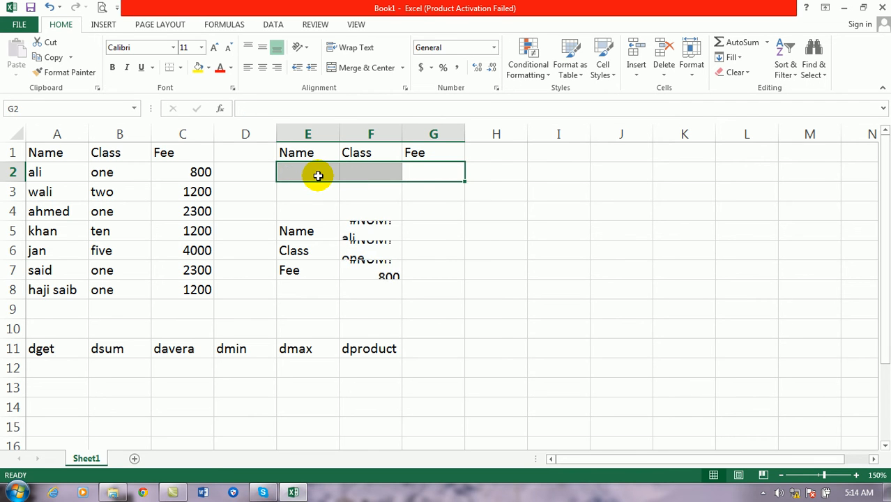
Test the lookup by entering the names from A2 and A5 in turn in criteria cell E2
left_click(323, 173)
type("ali")
key("Return")
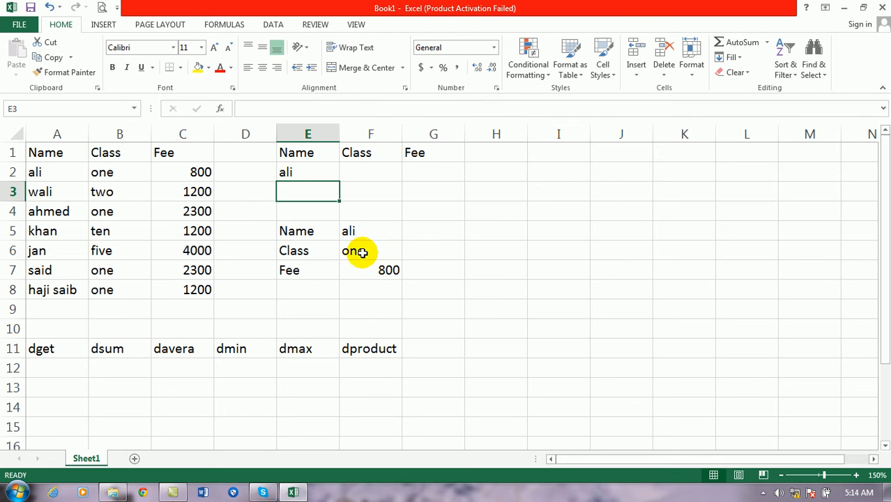
left_click(310, 173)
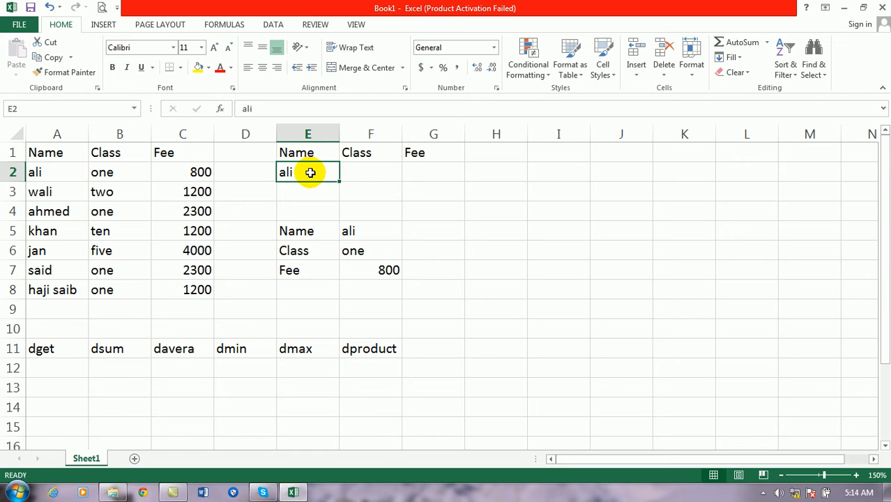
type("khan")
key("Return")
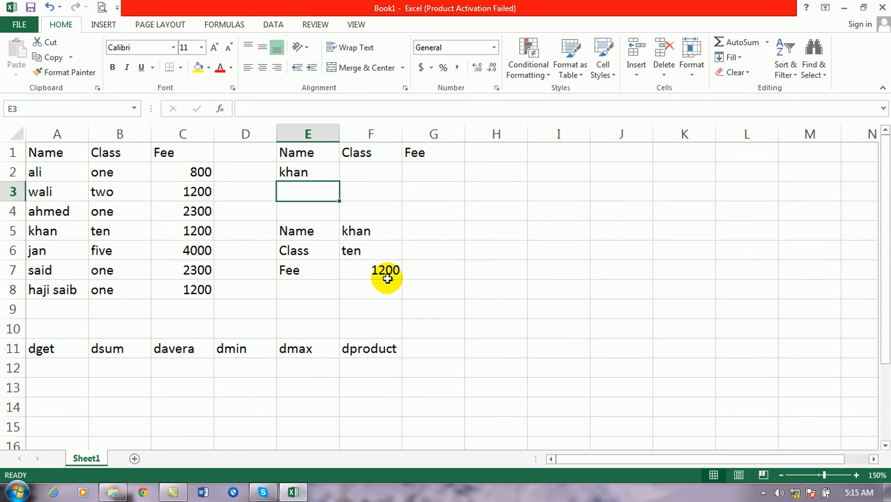
Apply all borders to the data table A1:C8, the criteria range E1:G2 and the result block E5:F7
left_click_drag(52, 153, 198, 289)
left_click(181, 68)
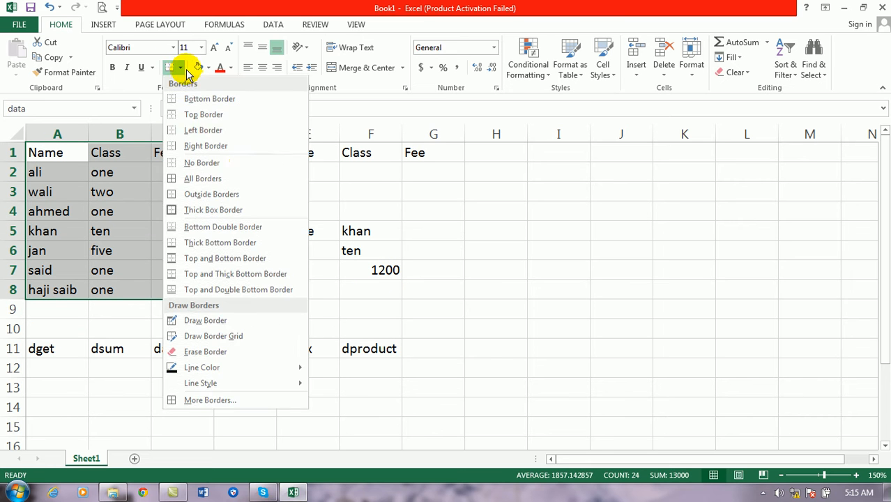
left_click(208, 179)
left_click_drag(299, 152, 418, 172)
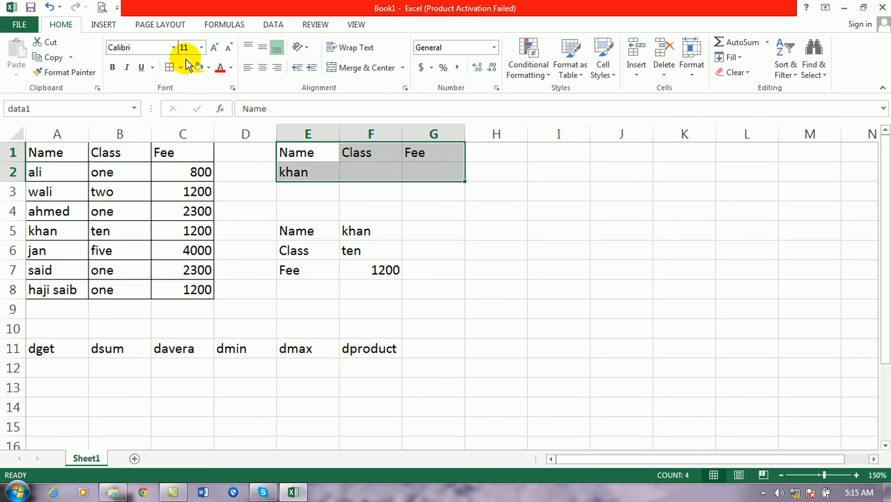
left_click(169, 69)
left_click_drag(294, 230, 376, 272)
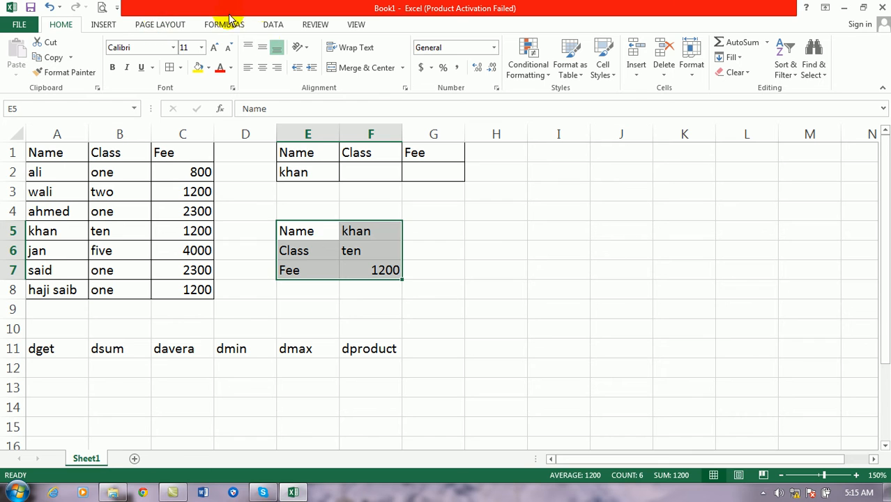
left_click(169, 69)
Fill the result labels in E5:E7 with light orange
left_click_drag(294, 232, 388, 226)
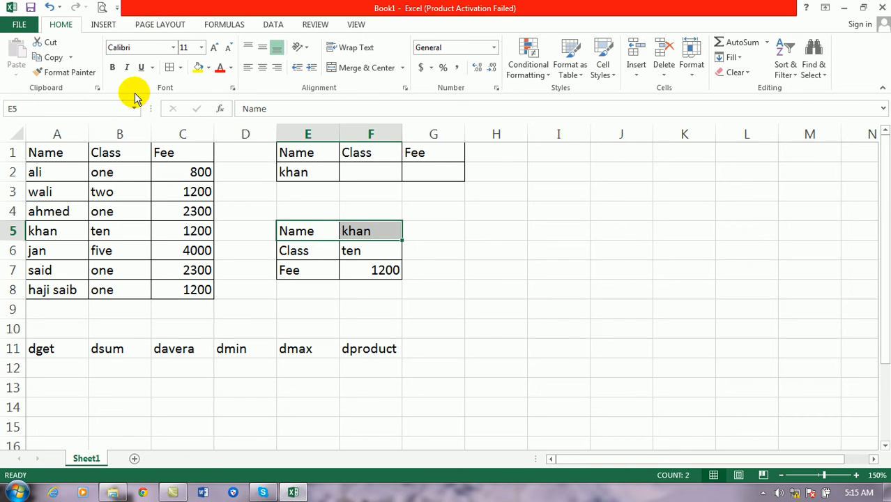
left_click_drag(298, 233, 303, 272)
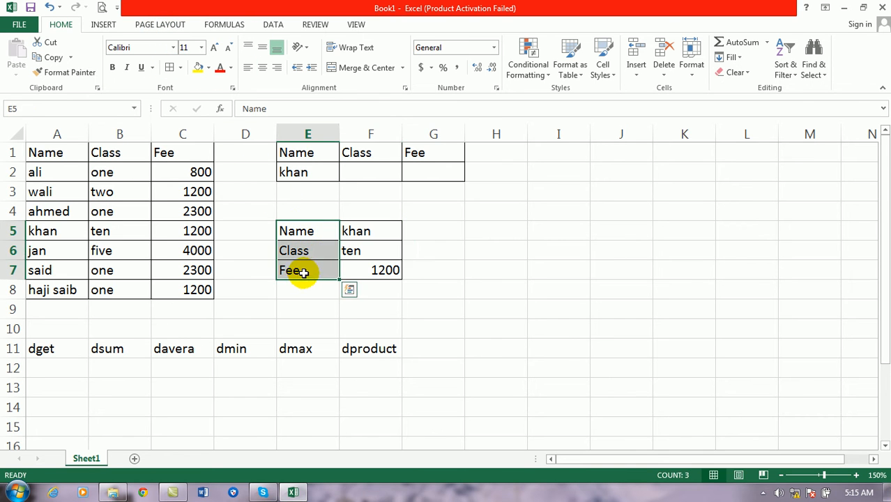
left_click(207, 70)
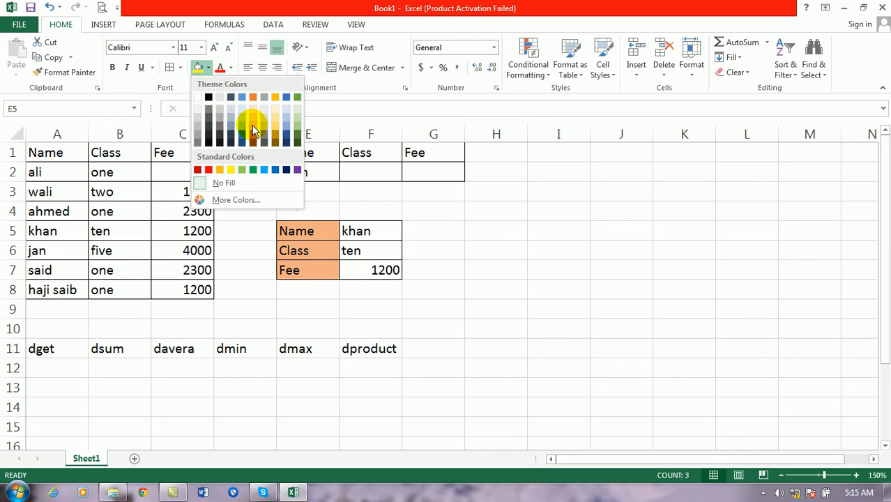
left_click(233, 123)
Fill the criteria headers in E1:G1 with light gold
left_click(312, 154)
left_click_drag(428, 147, 437, 143)
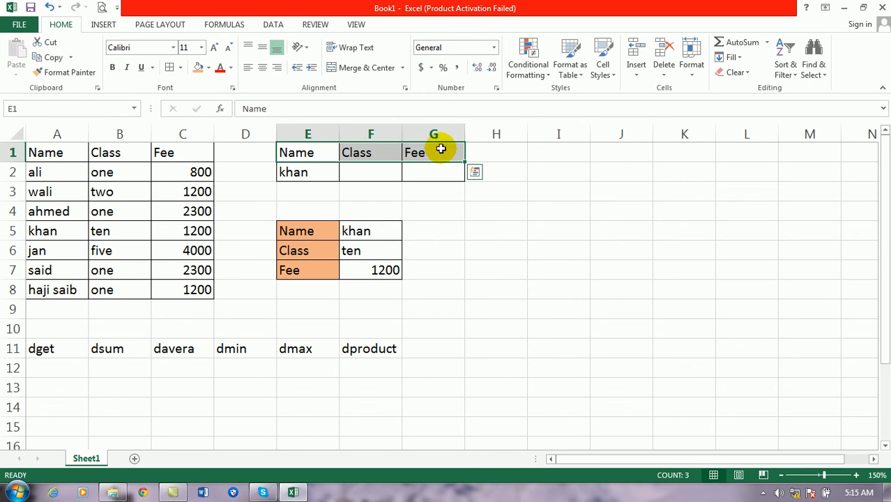
left_click(207, 68)
left_click(272, 109)
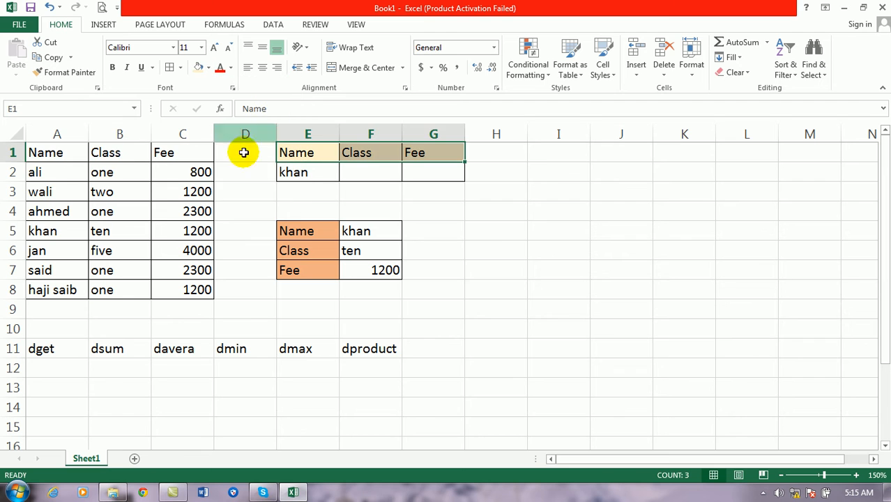
Fill the data table headers in A1:C1 with light blue
left_click(77, 154)
left_click_drag(134, 153, 185, 155)
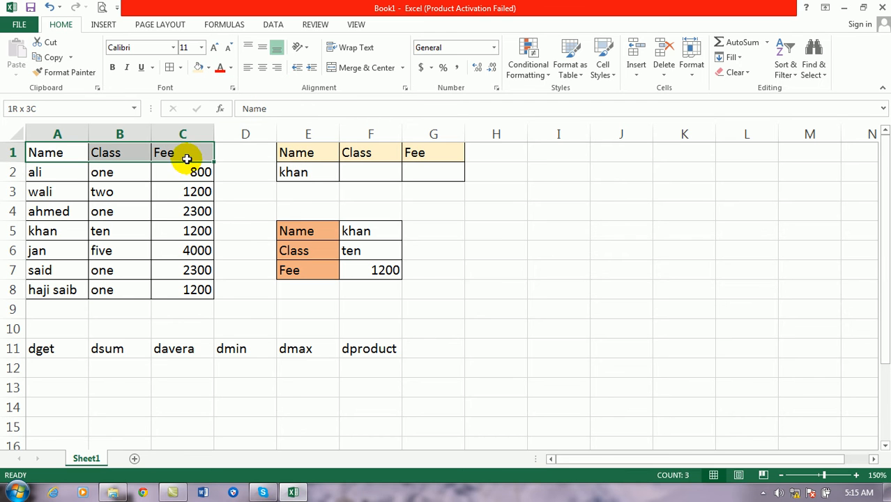
left_click(209, 68)
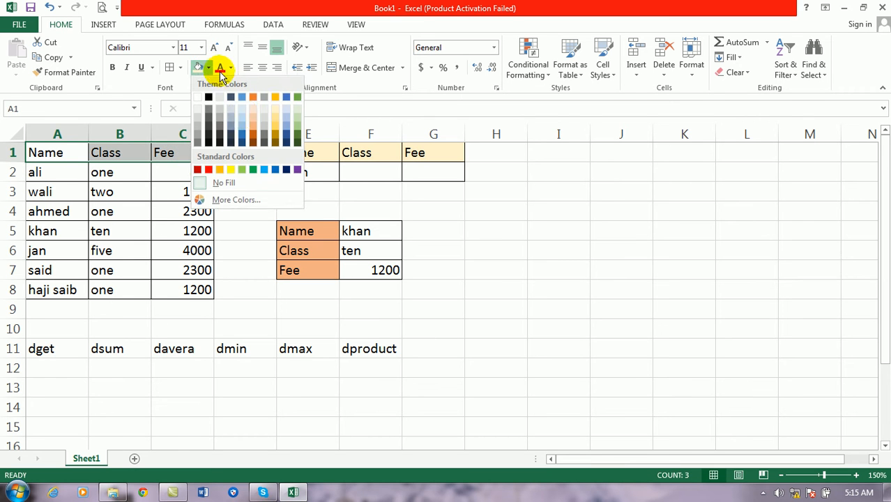
left_click(283, 113)
left_click(439, 265)
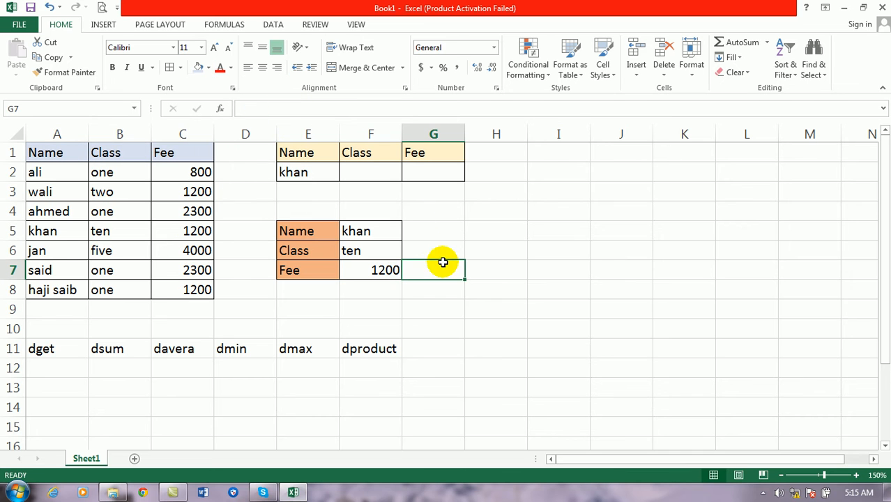
Test the lookup with the name from A6 in criteria cell E2, and clear that cell
left_click(315, 174)
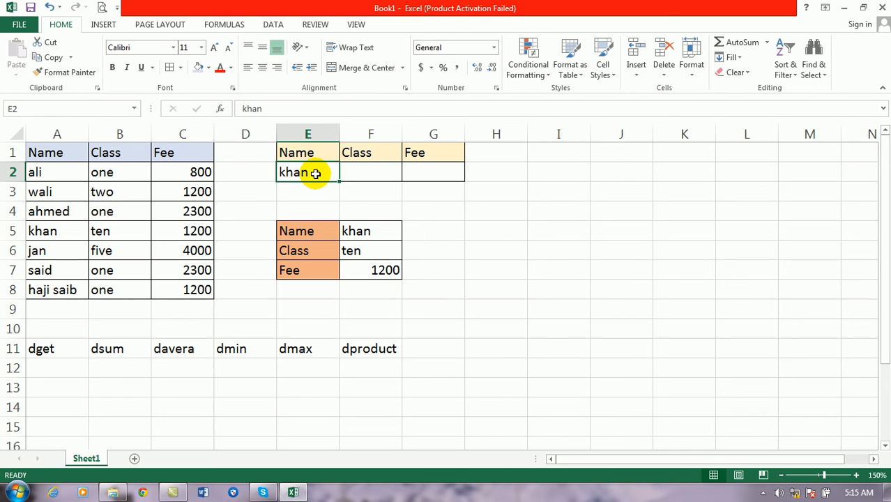
type("jan")
key("Return")
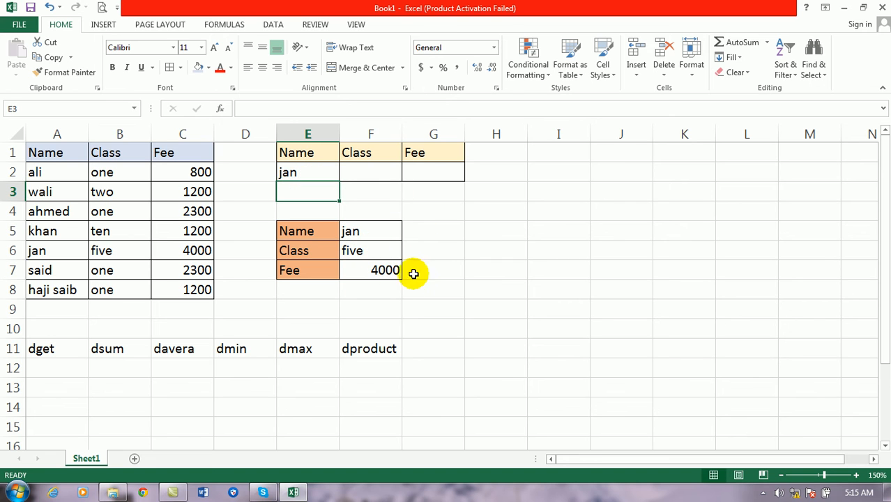
left_click(317, 173)
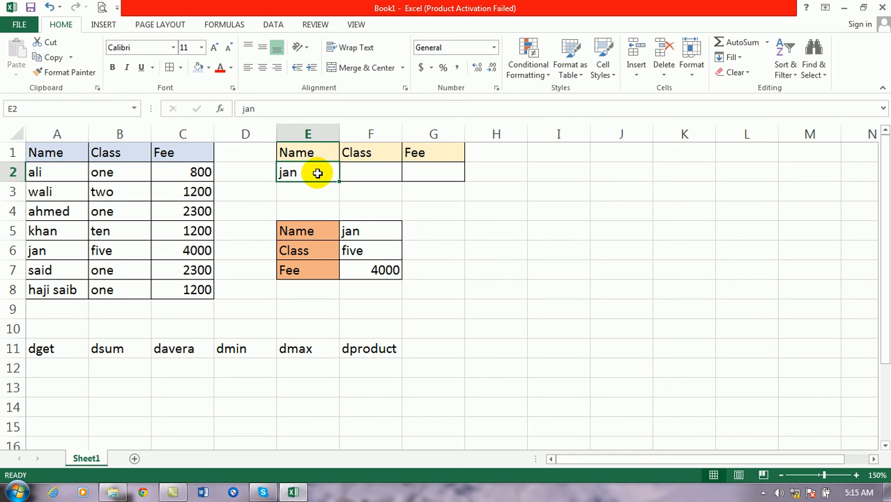
key("Delete")
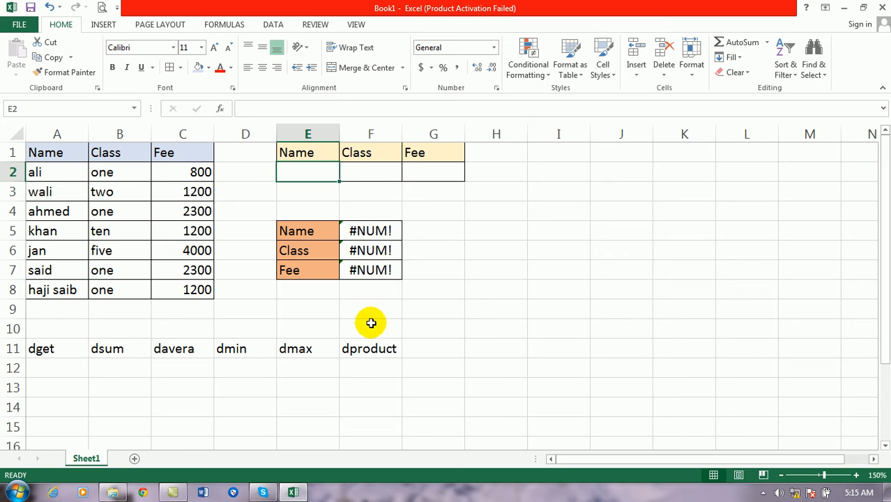
left_click(371, 323)
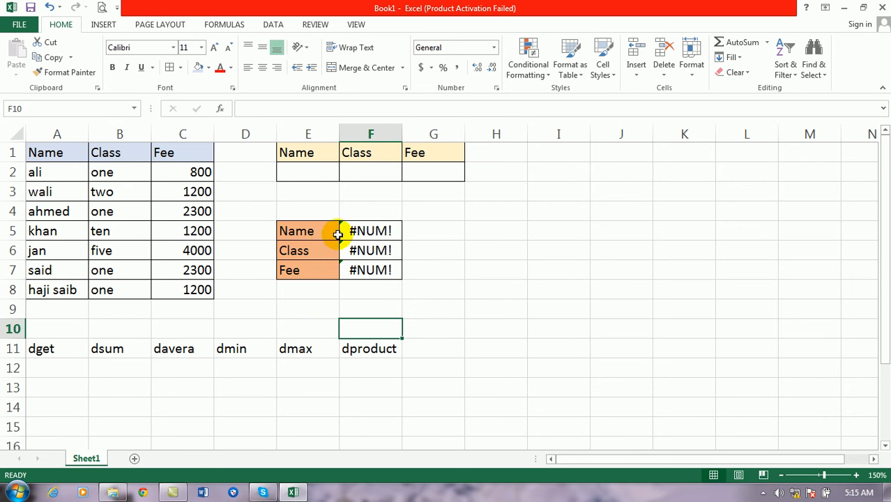
Copy the Name, Class and Fee labels from E5:E7 to H5:H7
left_click_drag(313, 230, 327, 270)
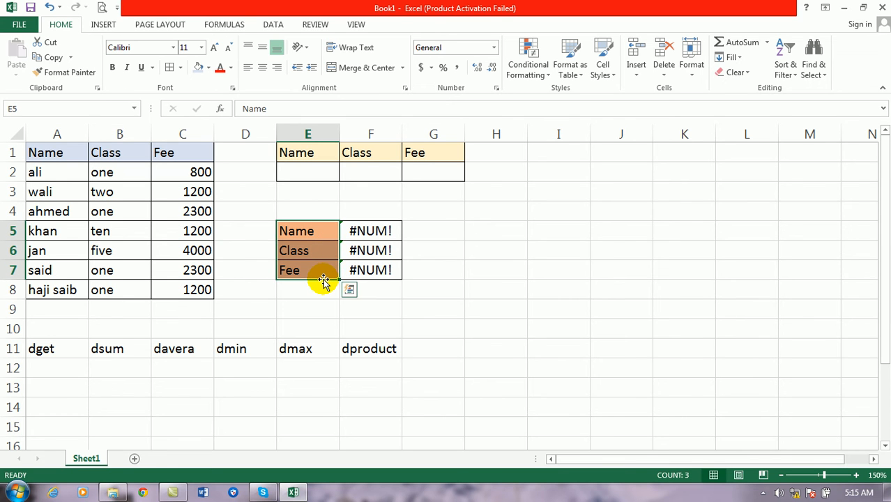
left_click_drag(325, 280, 511, 263)
left_click(605, 269)
Merge and center H4:I4 and enter the heading "tota fee"
left_click_drag(520, 209, 562, 212)
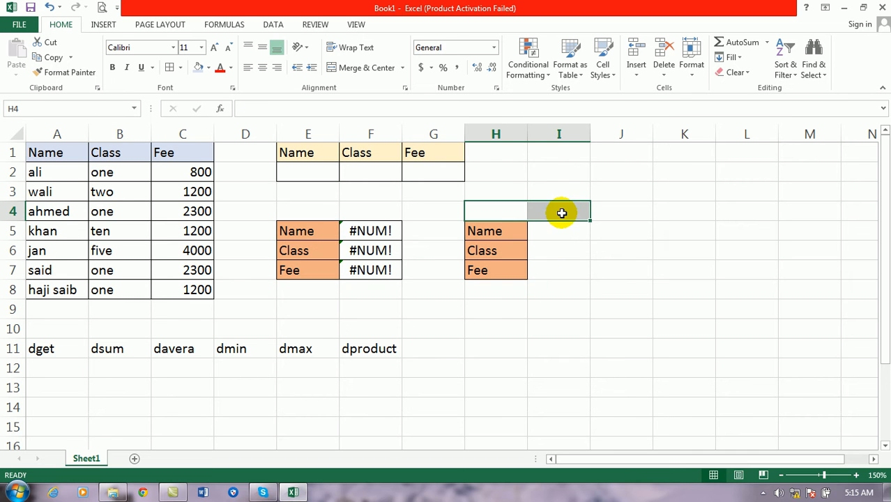
left_click(363, 70)
type("a")
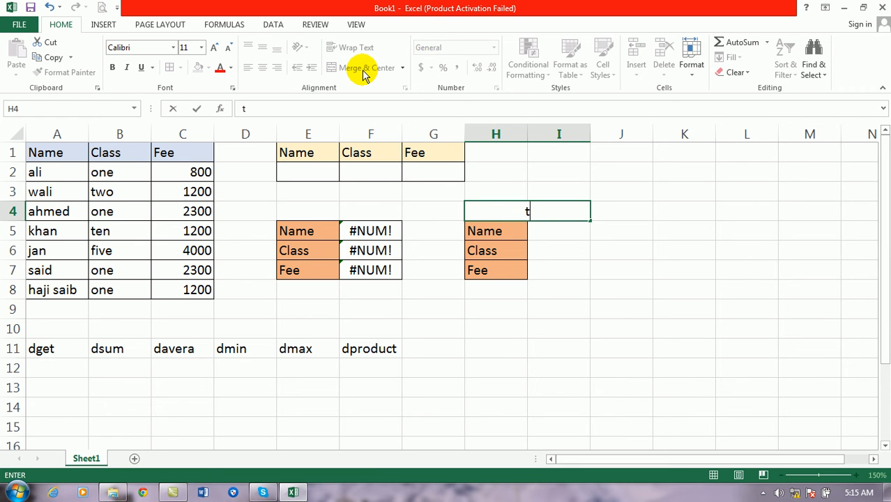
type("ota f")
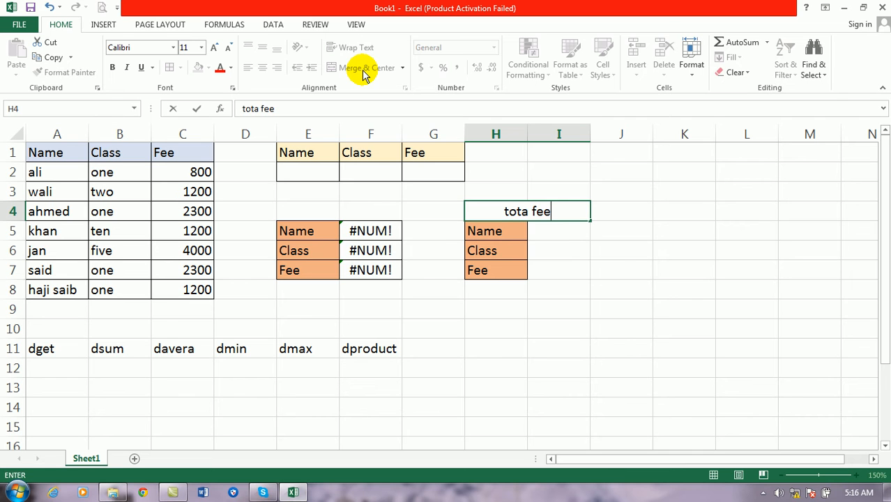
type("ee")
left_click(584, 340)
Enter the formula =DSUM(data,H5,data1) in I5, beside the Name label under the "tota fee" heading
left_click(563, 233)
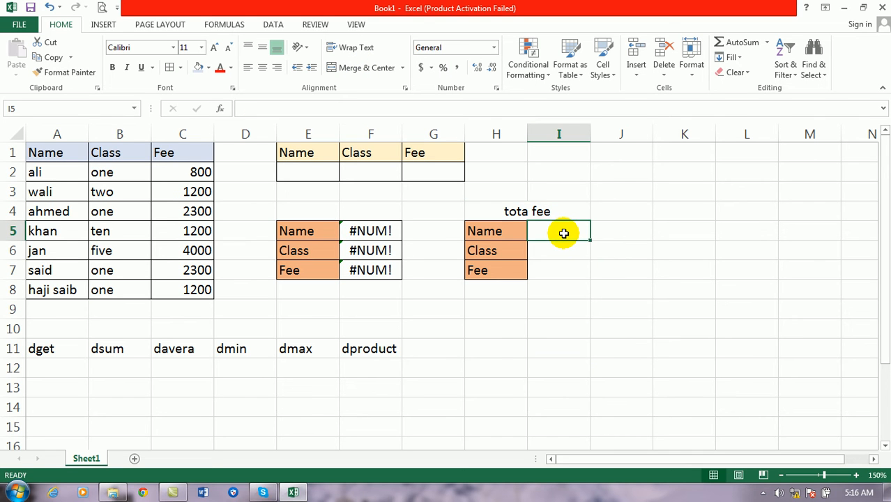
type("=dsu")
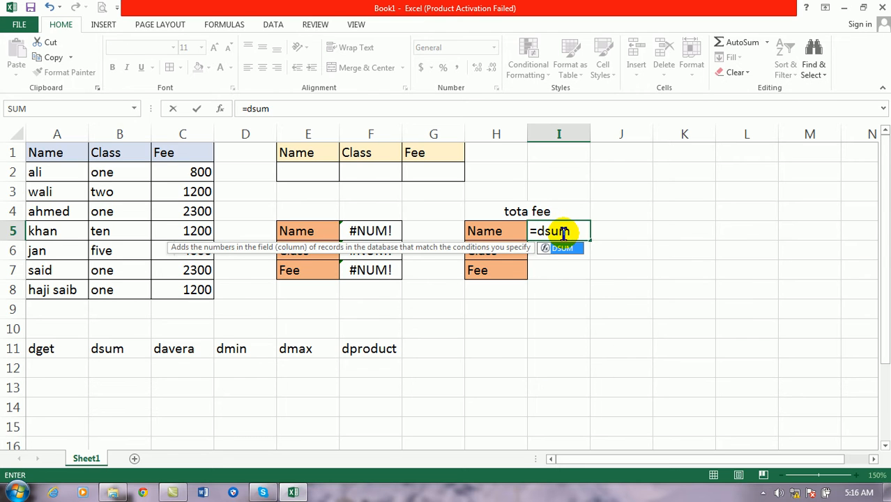
type("m")
key("Tab")
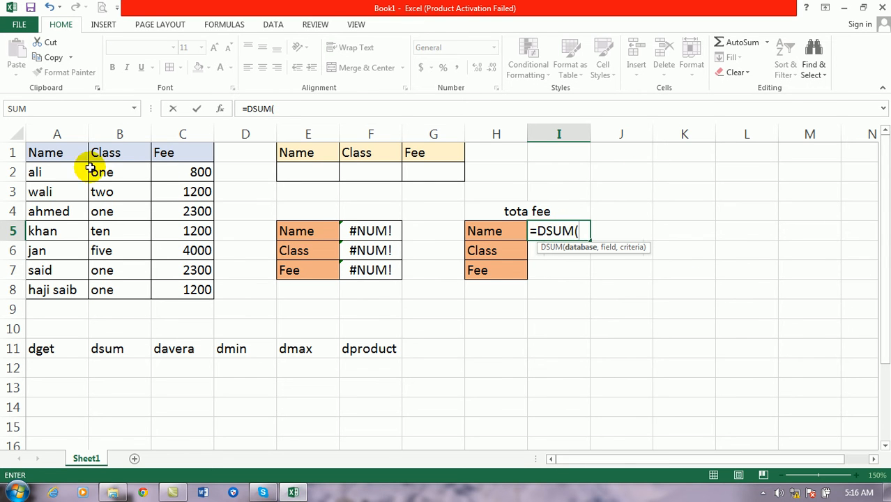
type("data")
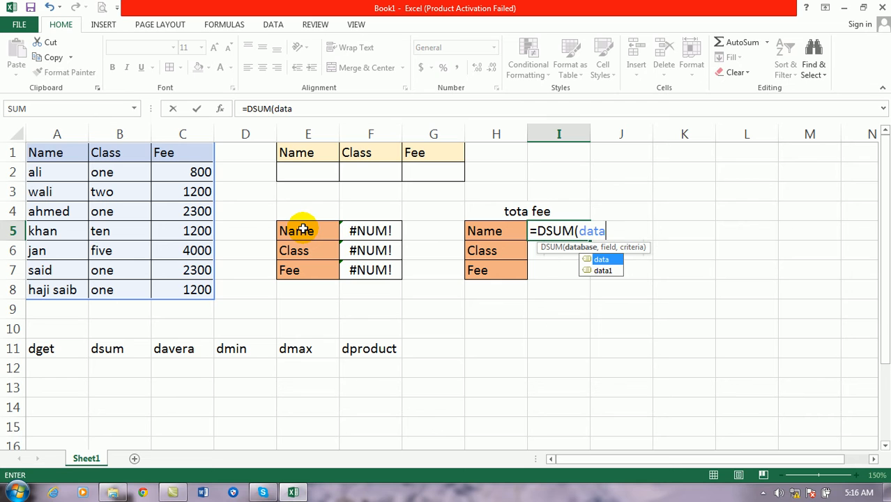
type(",")
left_click(493, 231)
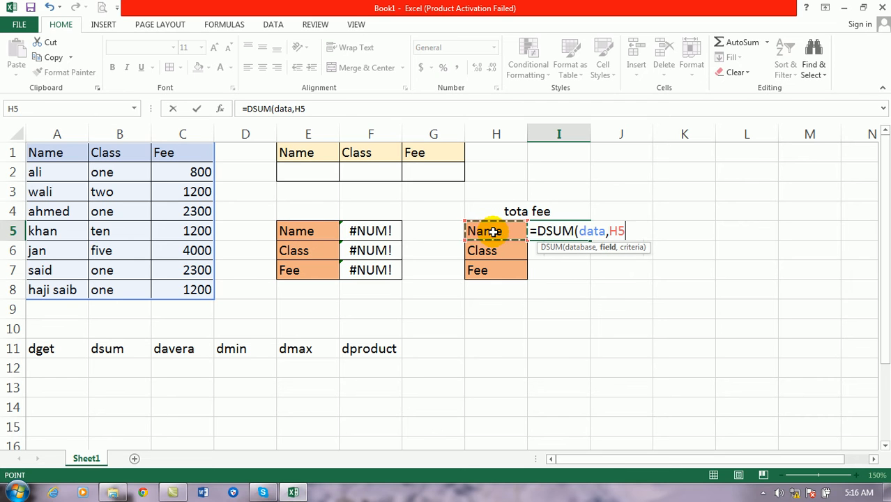
type(",")
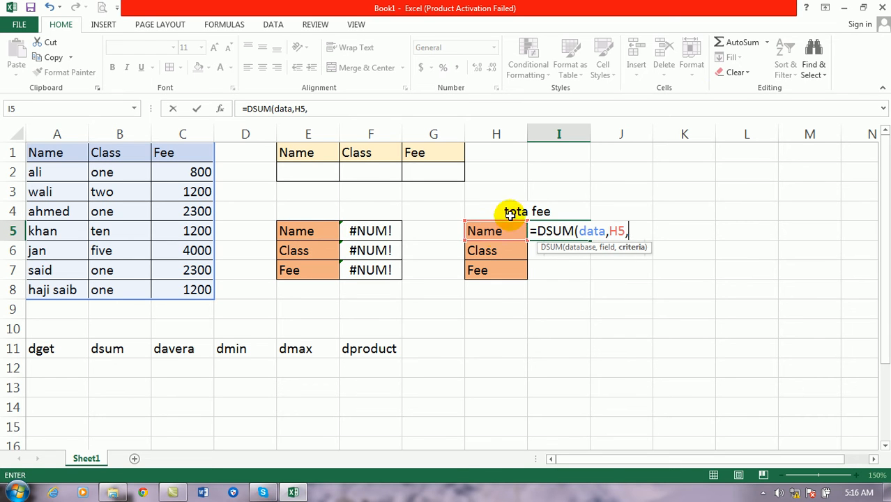
type("data")
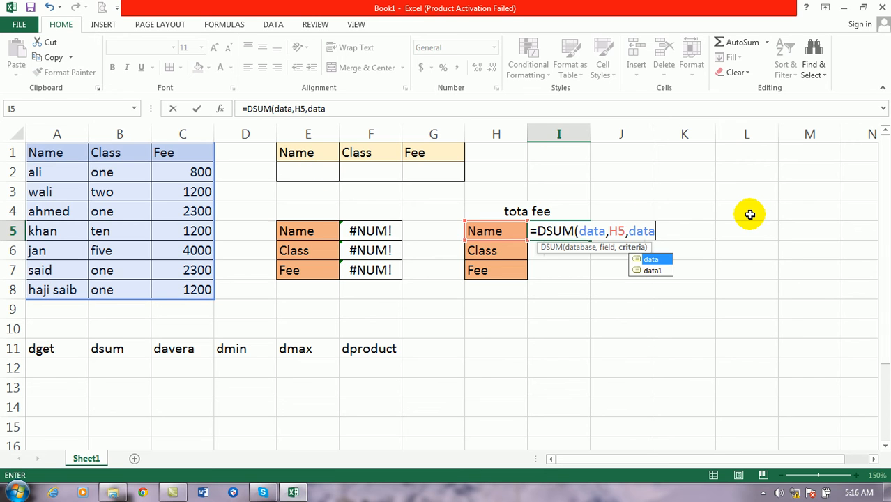
type("1")
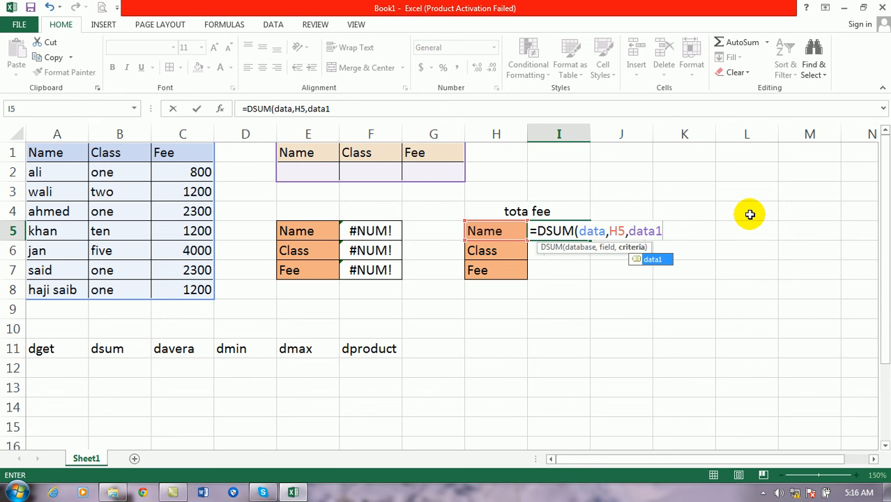
type(")")
key("Return")
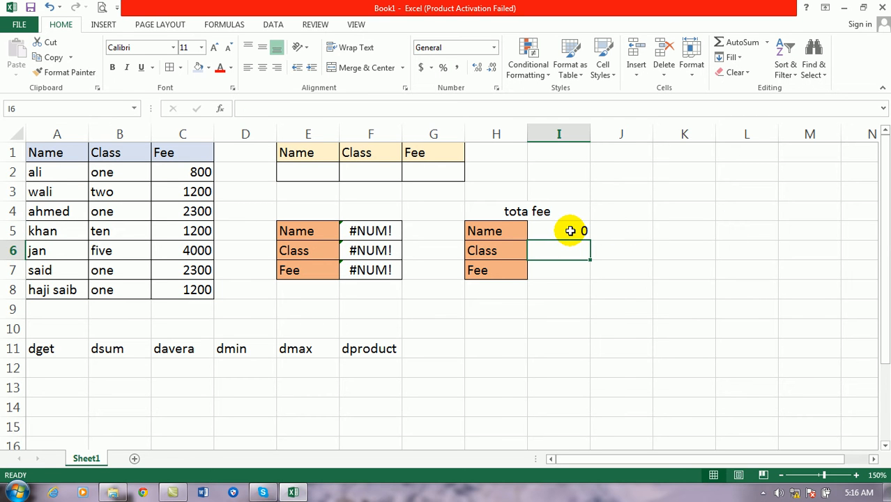
Fill the DSUM formula from I5 down to I7 for the Class and Fee rows
left_click(507, 270)
left_click(581, 229)
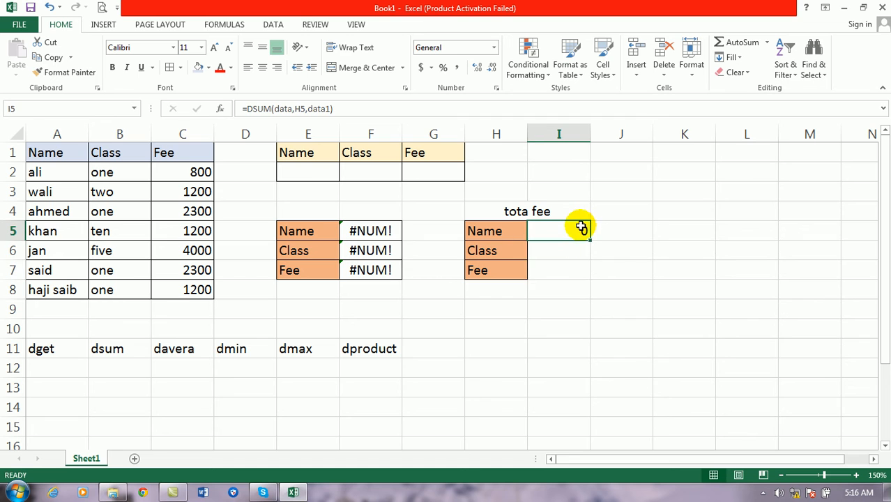
left_click_drag(581, 229, 577, 264)
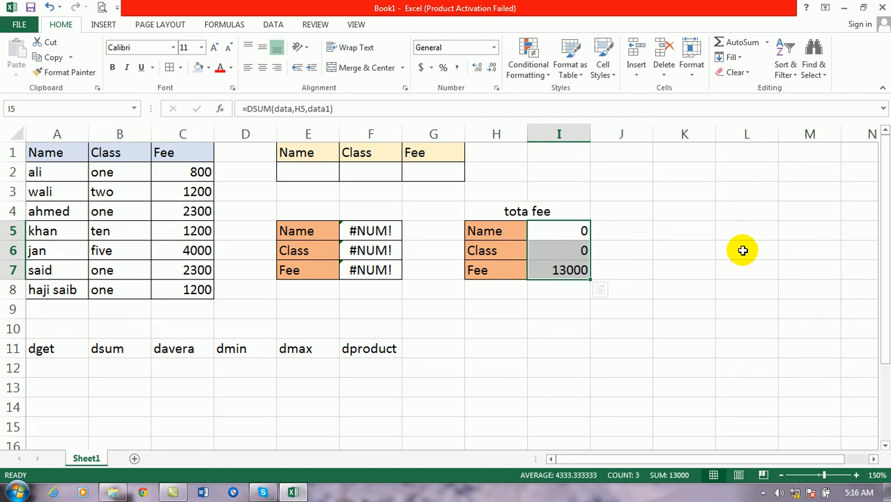
Test the fee total with the name from A2 in criteria cell E2, and clear that cell
left_click(294, 168)
type("ali")
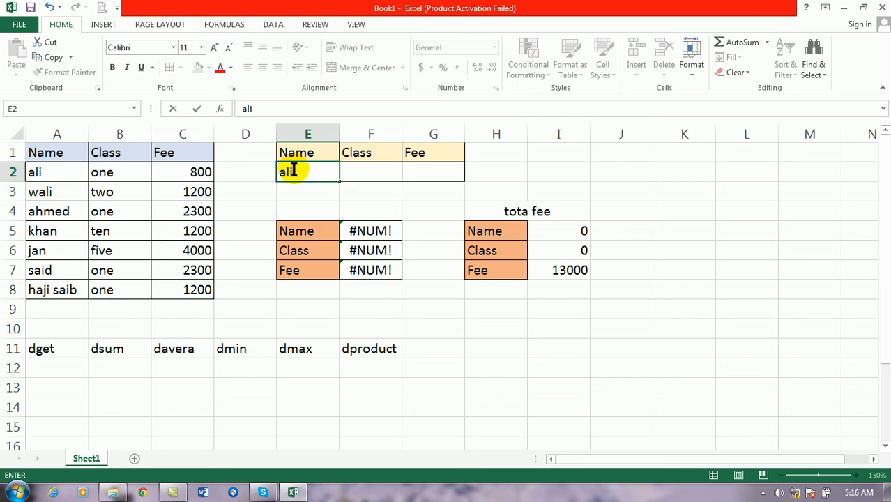
key("Return")
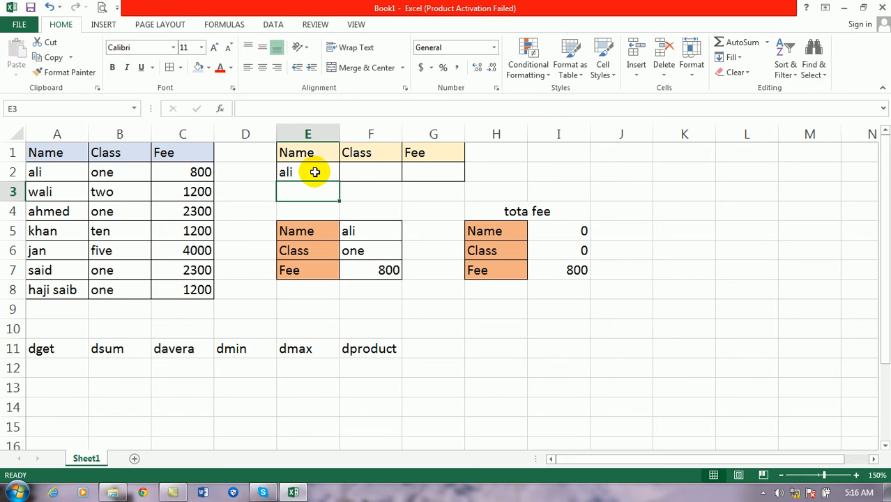
left_click(315, 172)
key("Return")
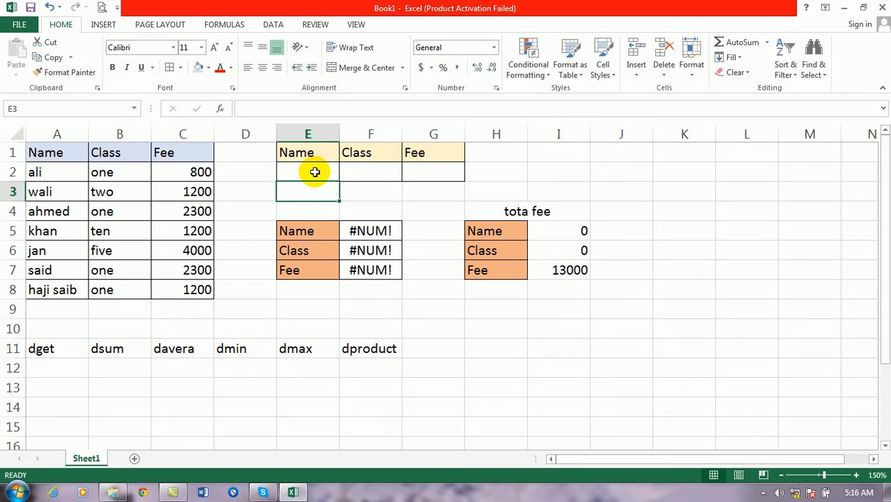
Test the fee total by class, setting criteria cell F2 to one, two, and one again
left_click(373, 170)
type("one")
key("Return")
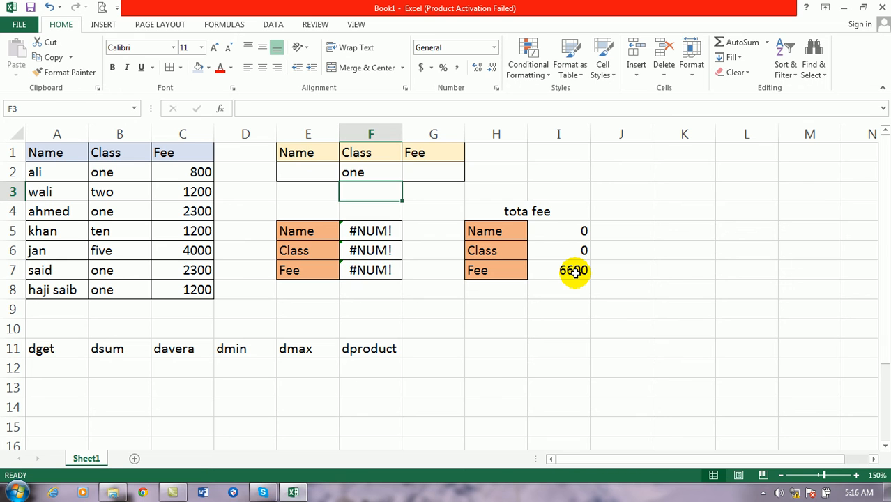
left_click(378, 174)
type("two")
key("Return")
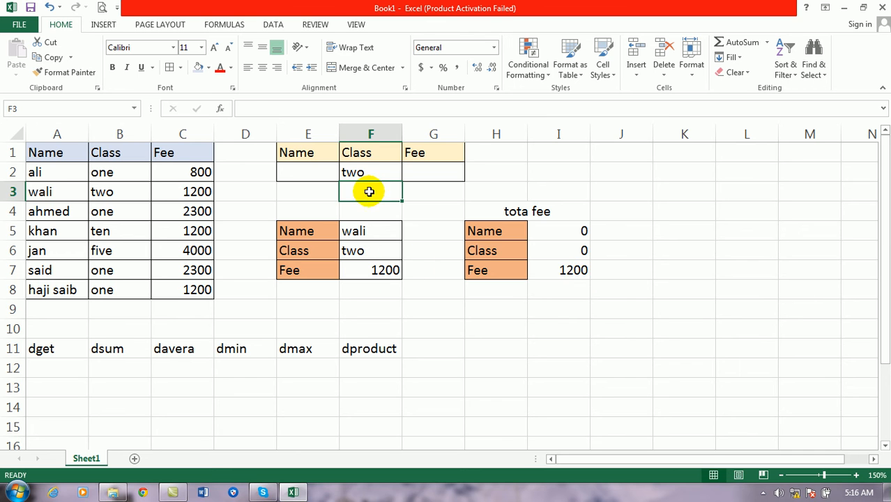
left_click(366, 166)
type("one")
key("Return")
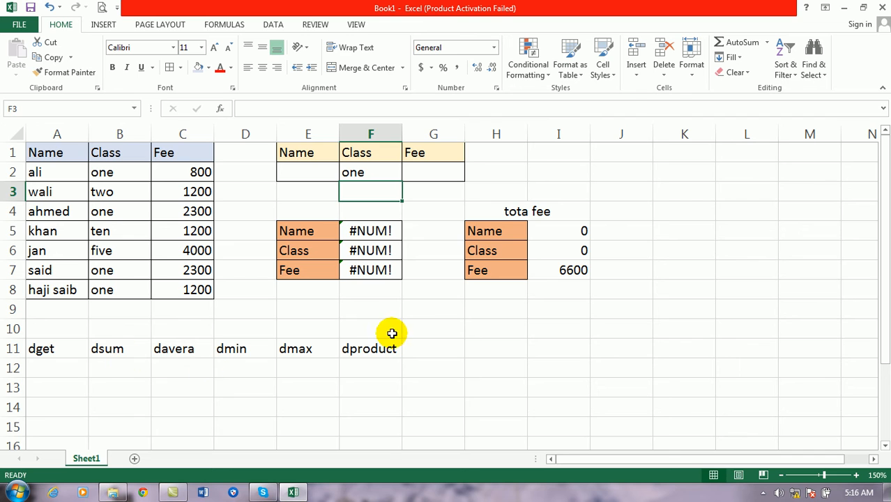
Copy the Name, Class and Fee labels from H5:H7 to K5:K7, with the merged and centered heading "average" in K4:L4
left_click_drag(489, 226, 659, 264)
left_click_drag(691, 209, 762, 207)
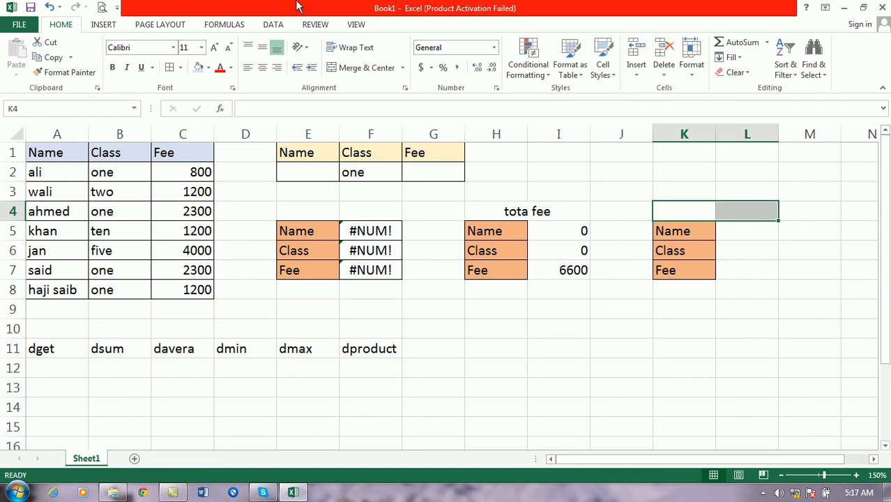
left_click(343, 67)
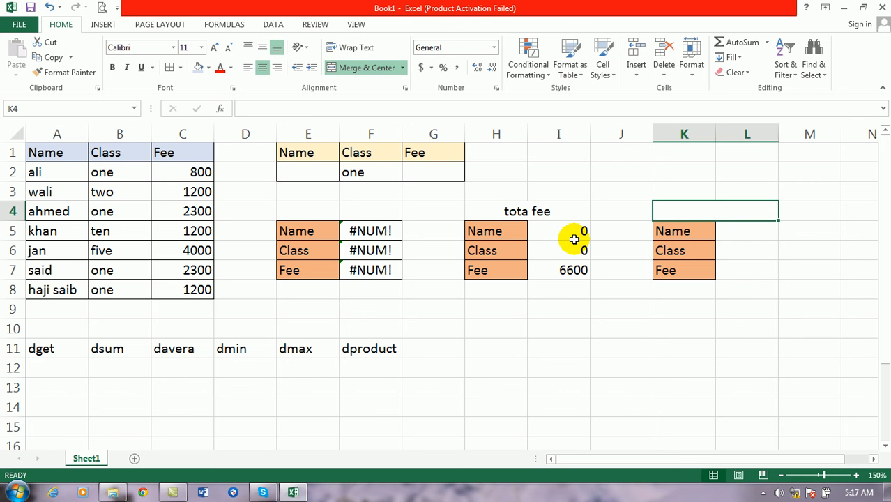
type("average")
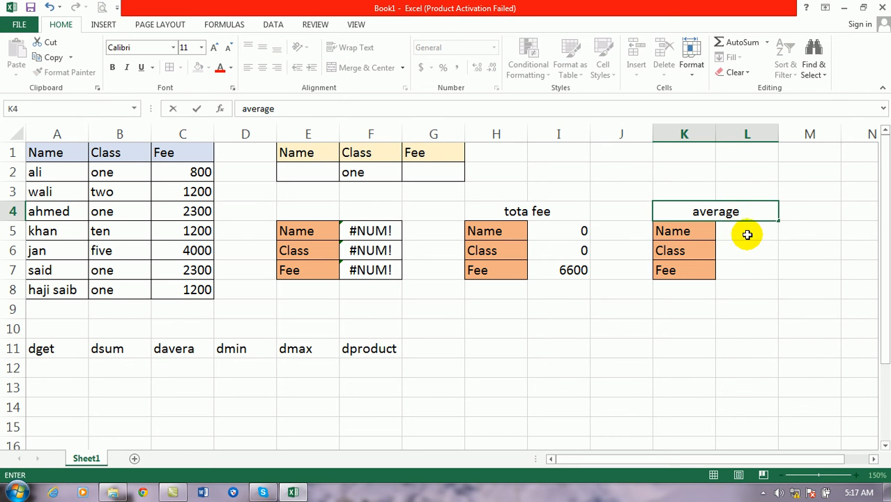
Enter the formula =DAVERAGE(data,K5,data1) in L5 and fill it down to L7
left_click(746, 234)
type("=dav")
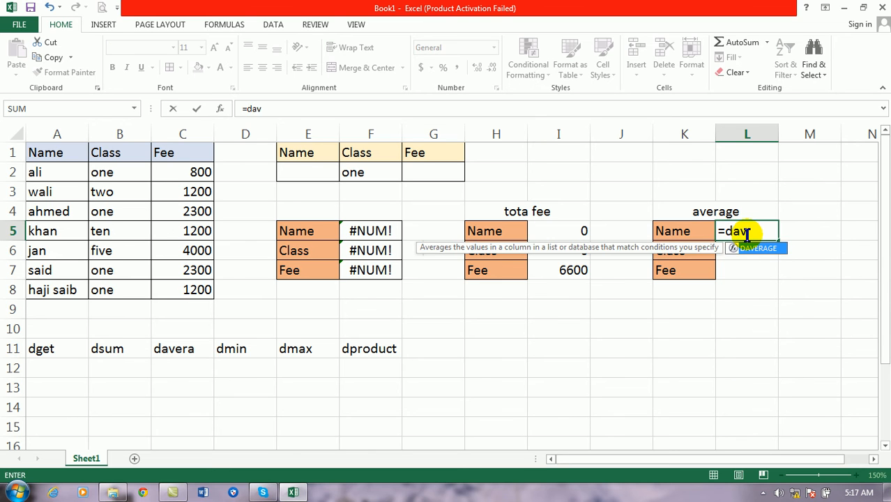
key("Tab")
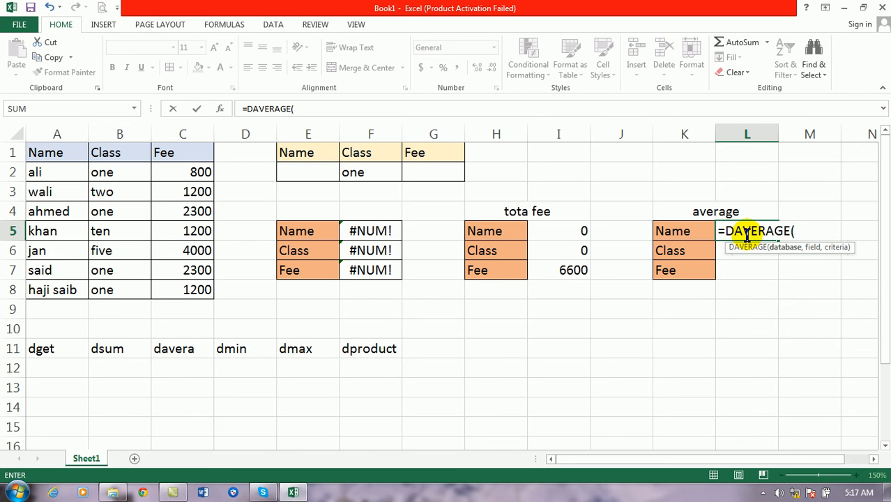
type("da")
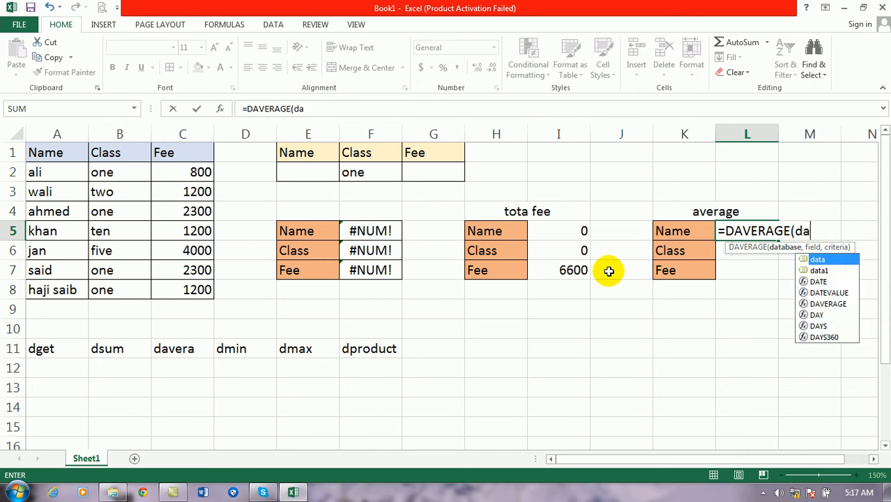
type("ta,")
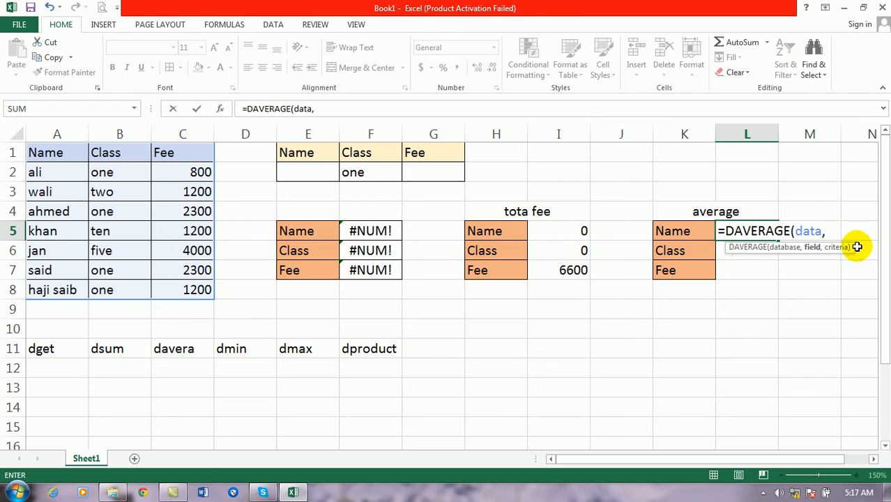
left_click(671, 230)
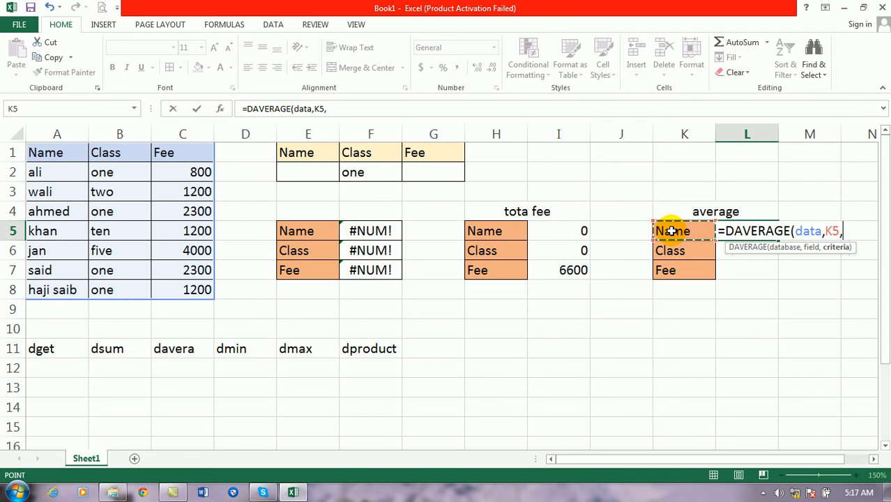
type(",data")
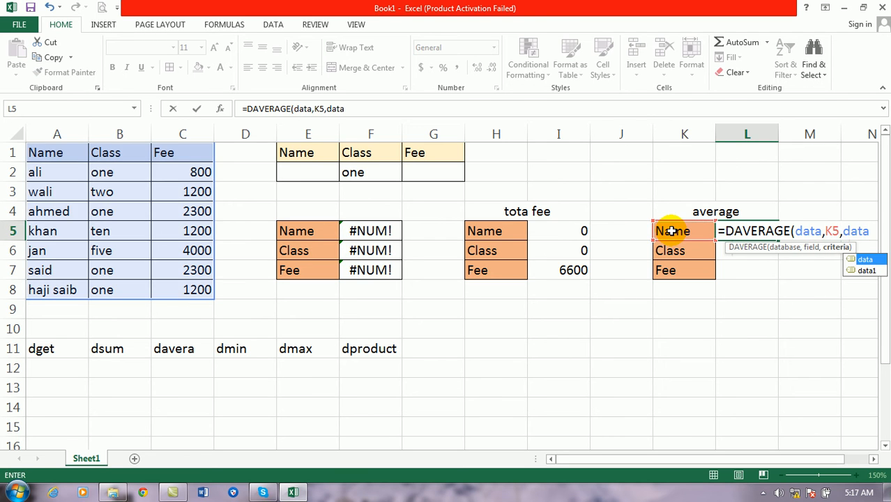
type("1)")
key("Return")
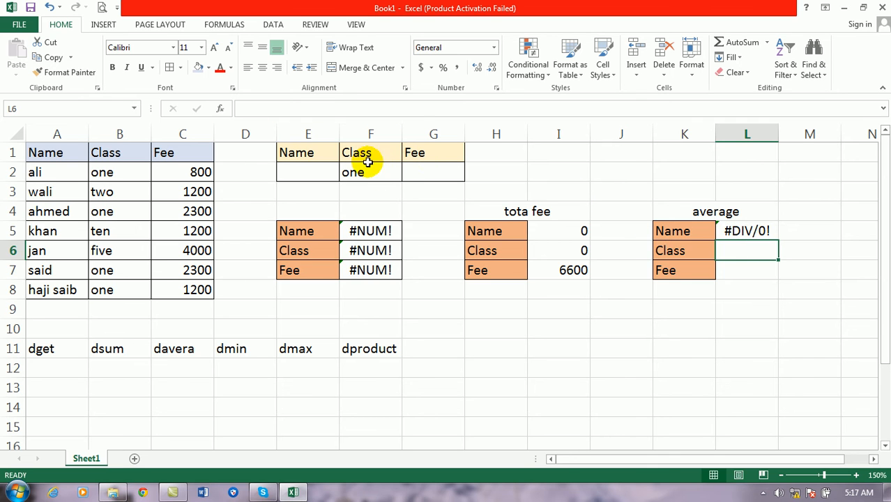
left_click(750, 231)
left_click_drag(752, 231, 747, 273)
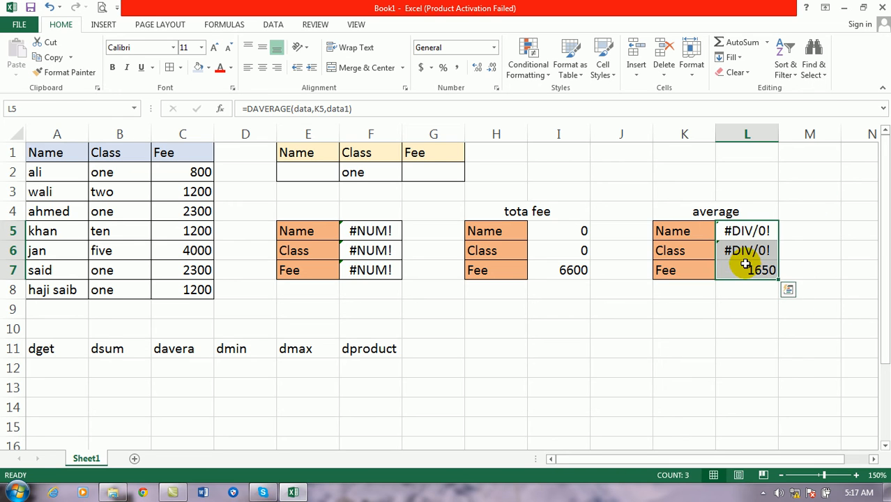
Set the Class criterion in F2 to five
left_click(352, 172)
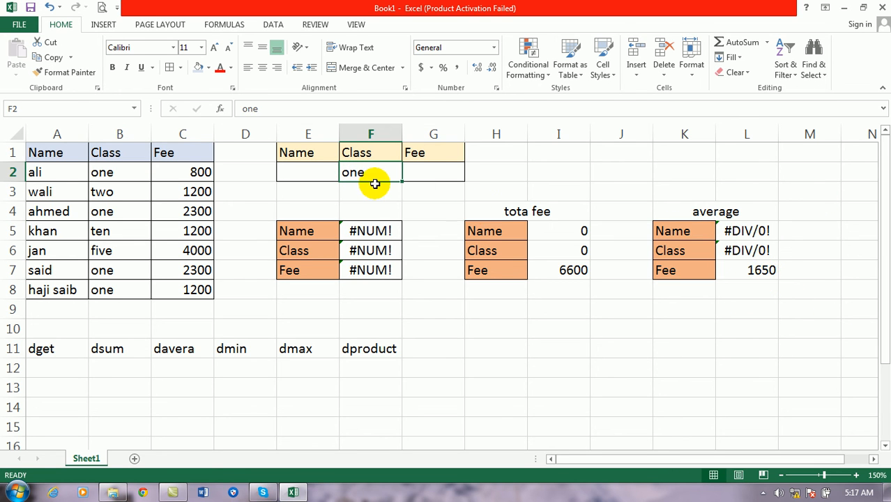
type("fiv")
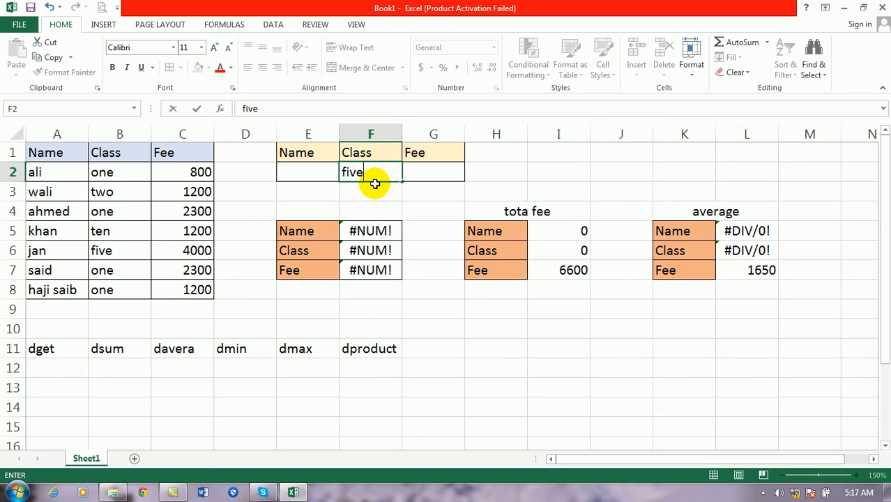
type("e")
key("Return")
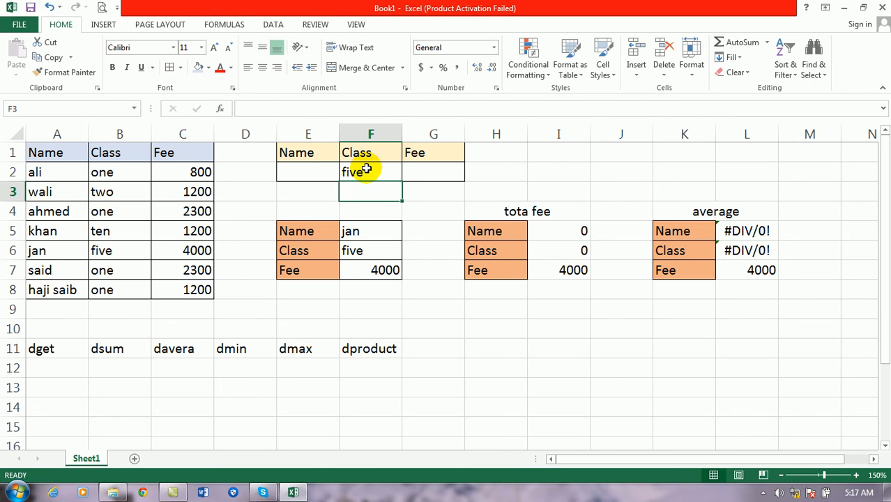
Change the class in data table cells B4 and B3 to five, and check the average fee formula in L7
left_click(366, 169)
left_click(122, 216)
type("f")
key("Return")
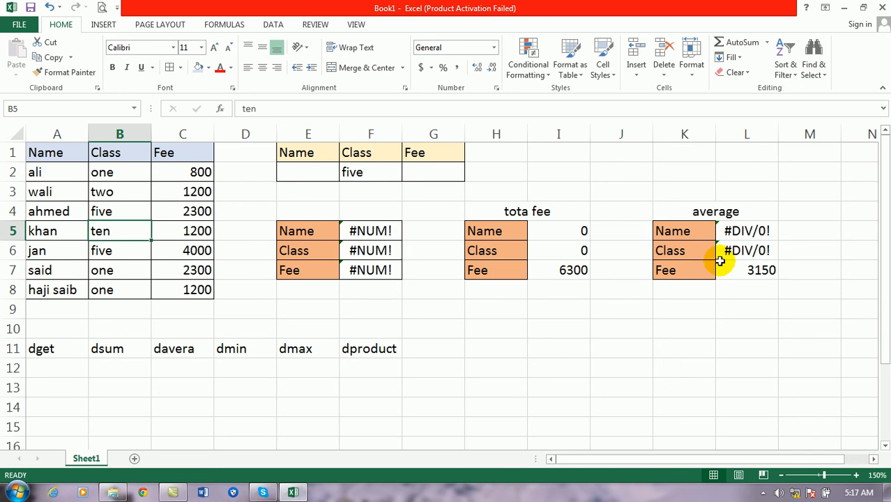
left_click(127, 181)
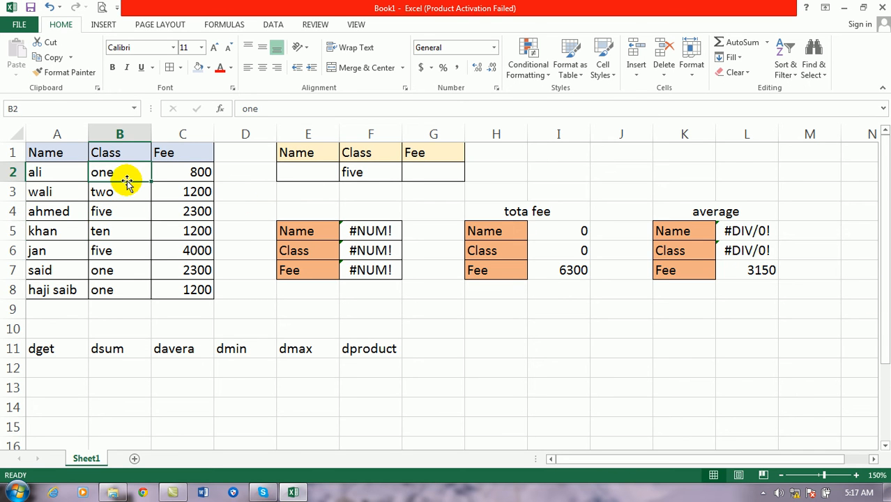
key("Down")
type("five")
key("Return")
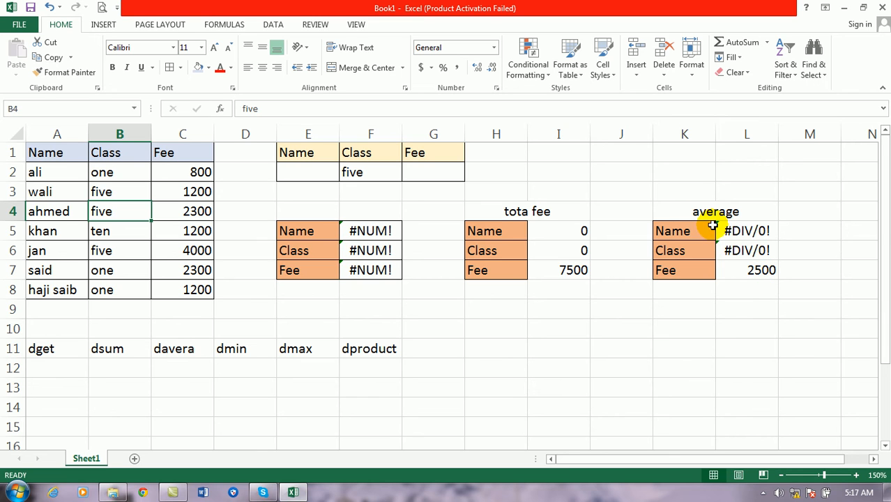
left_click(761, 270)
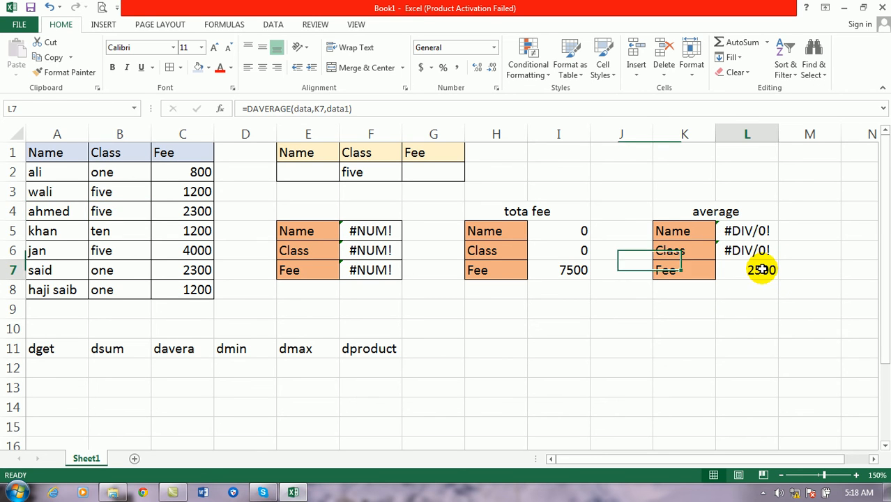
Fill the "average" and "tota fee" headings with light blue, and apply the Number format without decimals to the average fee in L7
left_click(494, 47)
left_click(471, 74)
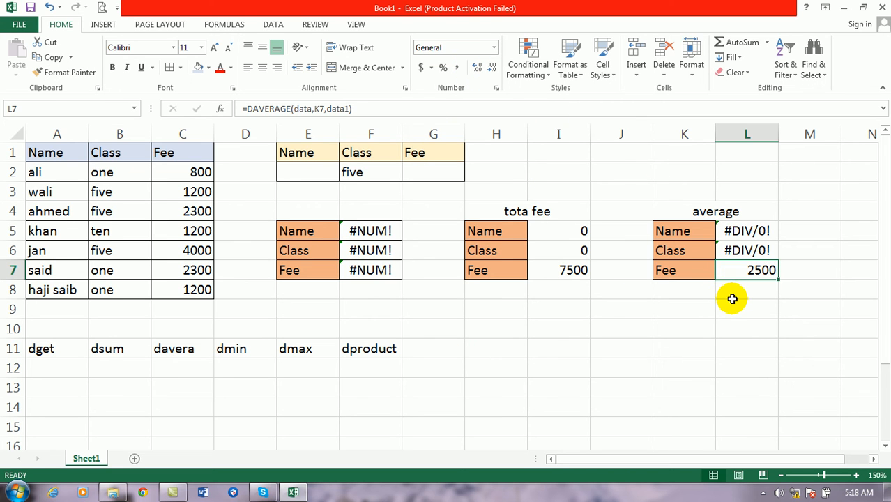
left_click(732, 299)
left_click(719, 213)
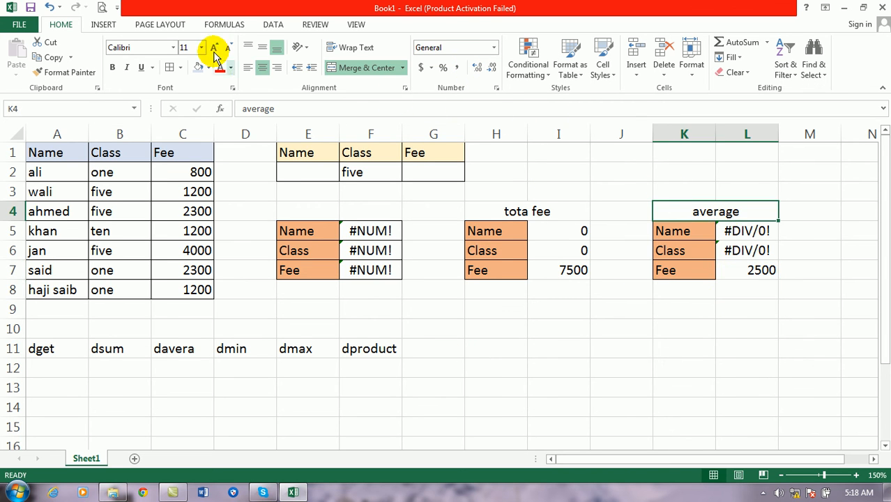
left_click(197, 69)
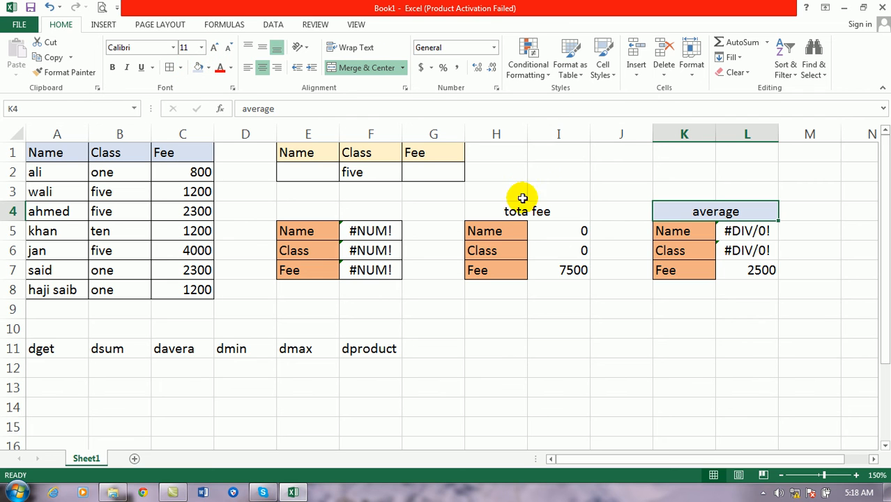
left_click(517, 210)
left_click(197, 68)
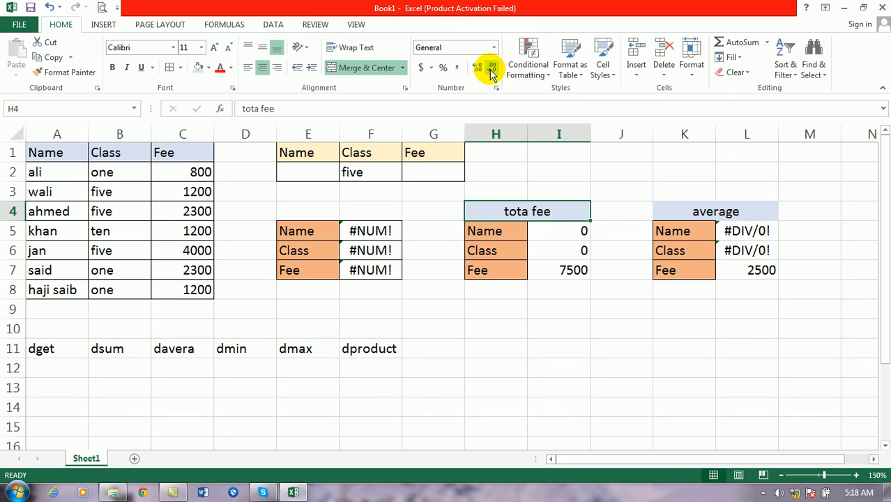
left_click(761, 270)
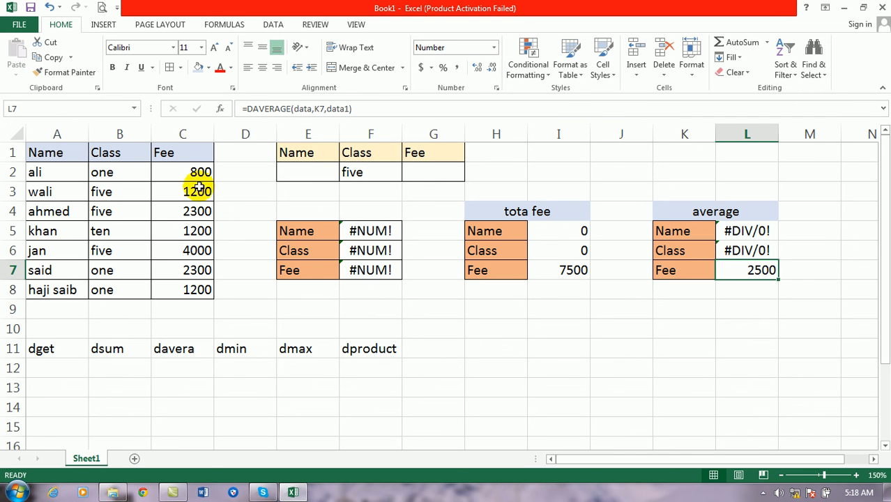
left_click(769, 305)
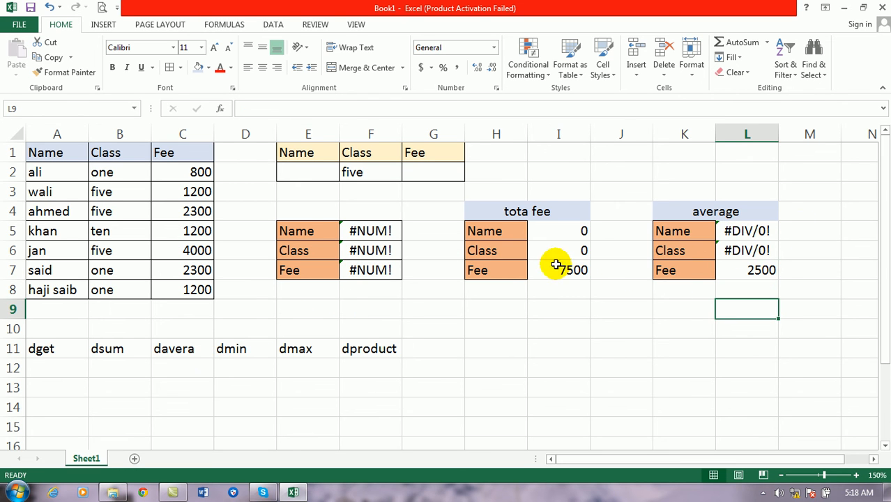
Copy the Name, Class and Fee labels from E5:E7 to H10:H12, with the merged and centered heading "min" in H9:I9
left_click_drag(294, 232, 307, 269)
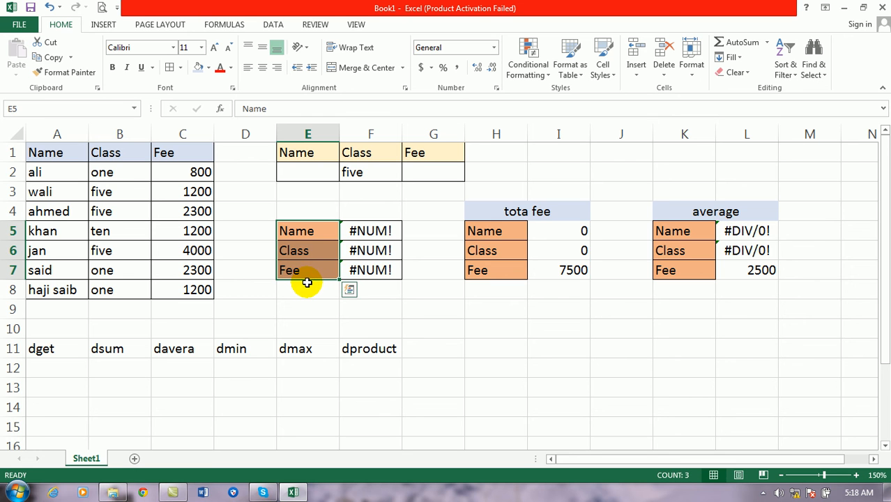
left_click_drag(309, 283, 523, 358)
left_click_drag(510, 303, 536, 309)
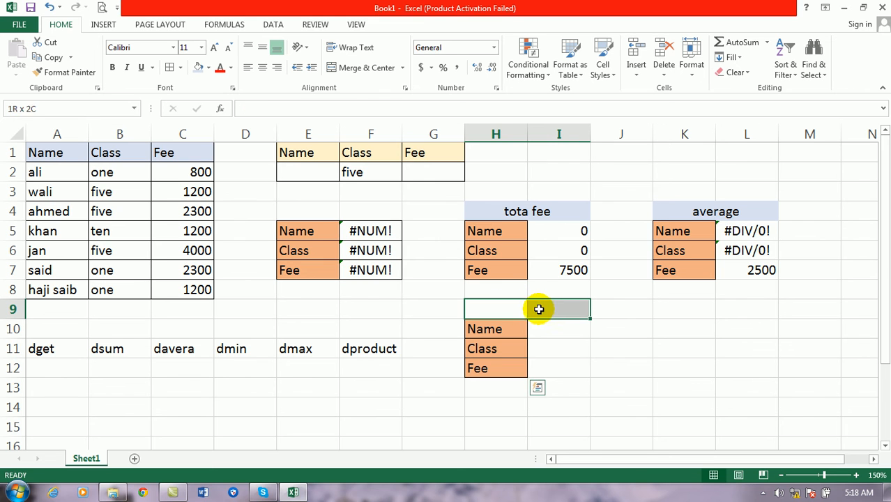
left_click(367, 68)
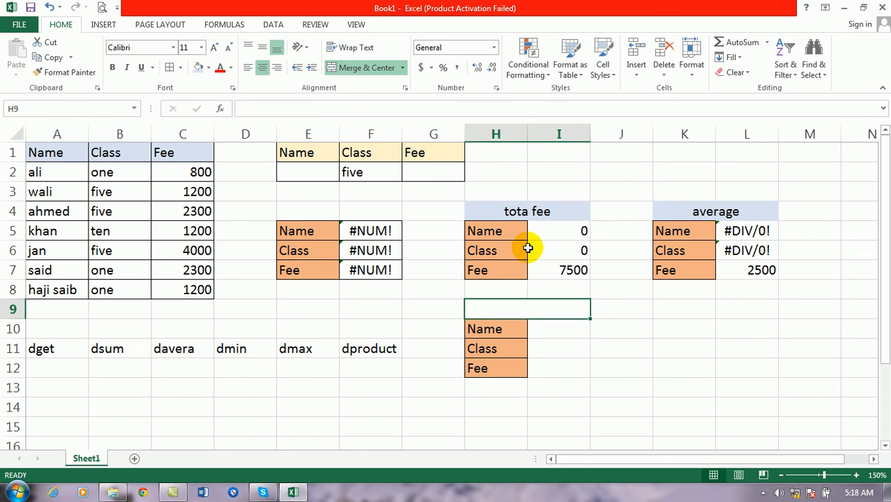
type("min")
Start a DMIN formula in I10 beside the Name label of the "min" block
left_click(553, 332)
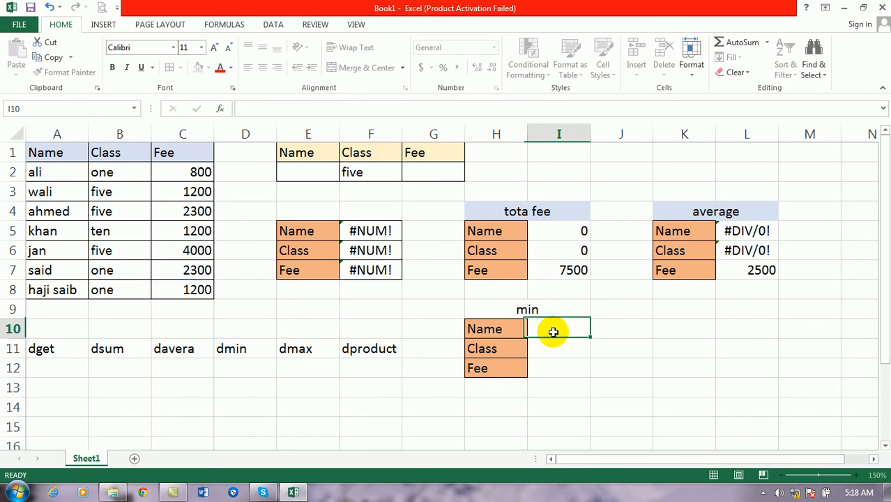
type("=dmin")
key("Tab")
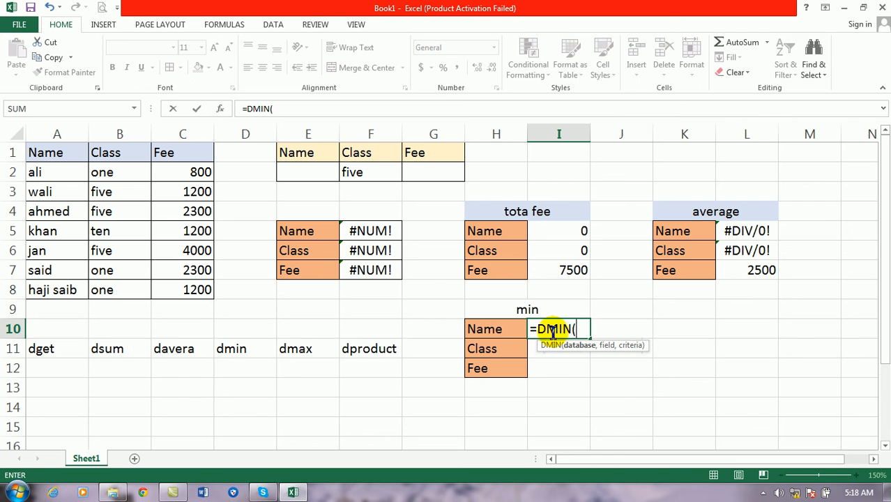
key("BackSpace")
key("BackSpace")
key("BackSpace")
key("BackSpace")
key("BackSpace")
type("dma")
key("Tab")
key("BackSpace")
key("BackSpace")
key("BackSpace")
key("BackSpace")
key("BackSpace")
type("dmi")
key("Tab")
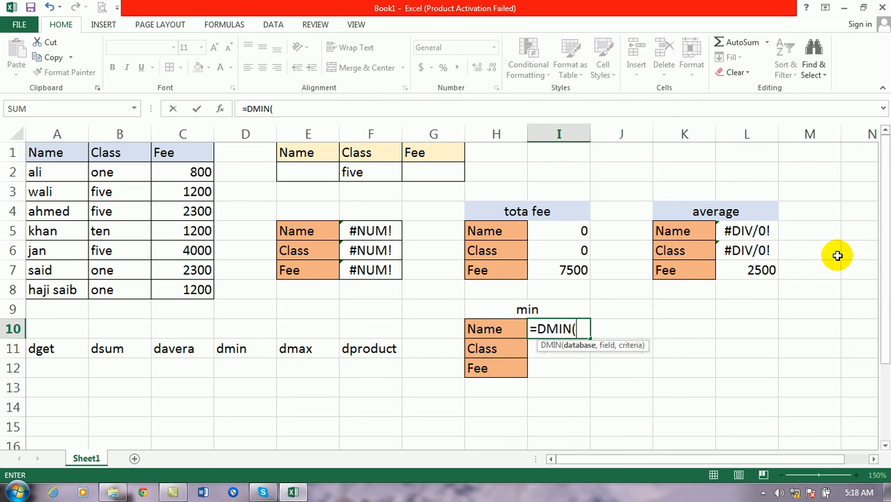
Complete the formula in I10 as =DMIN(data,H10,data1) and fill it down to I12
type("data")
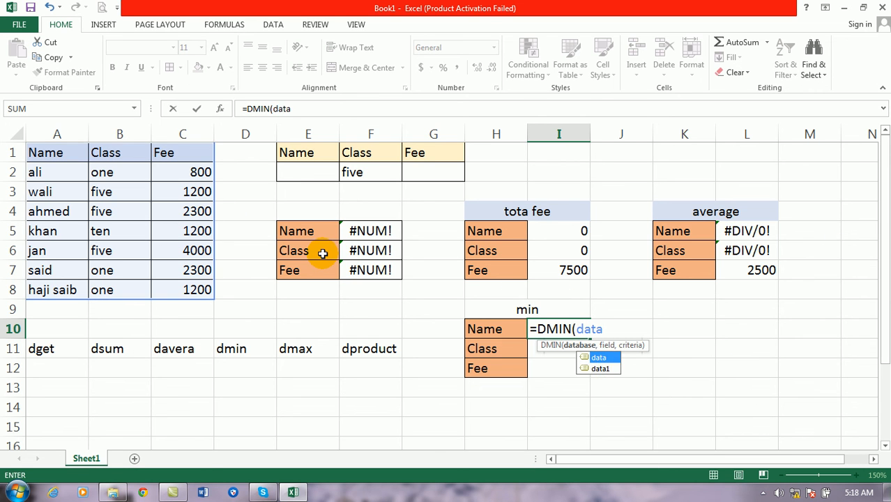
type(",H10")
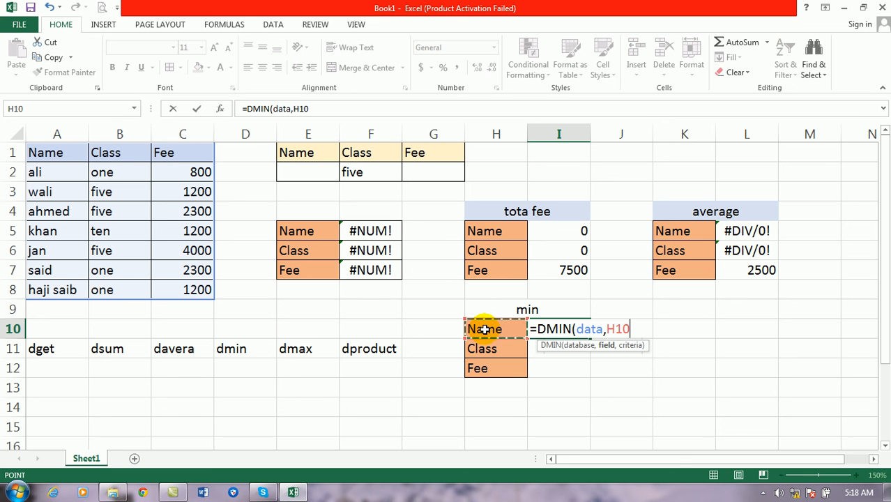
type(",data")
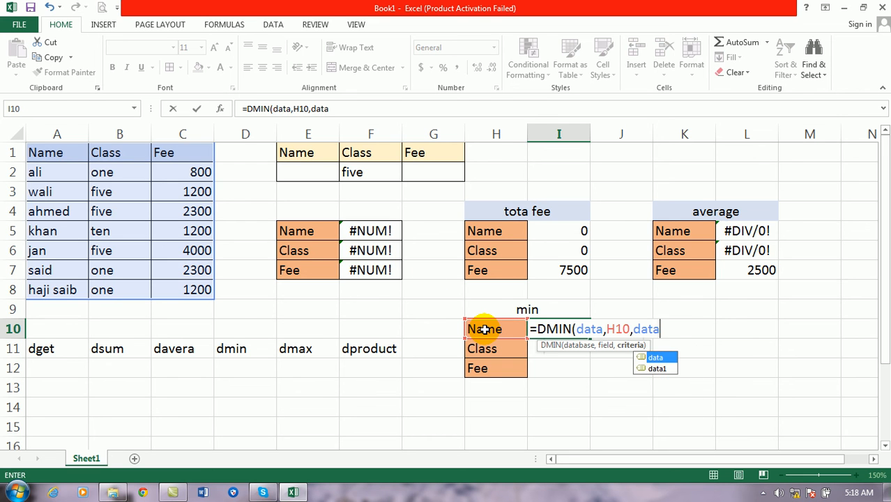
type("1")
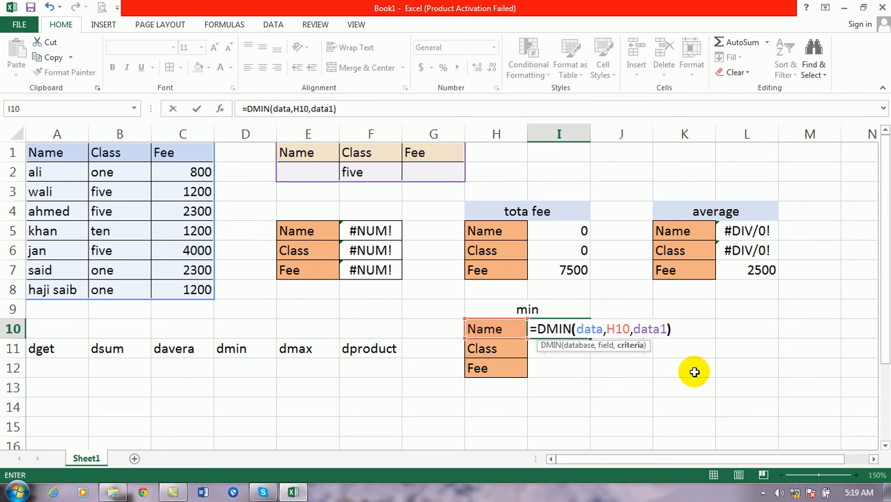
key("Return")
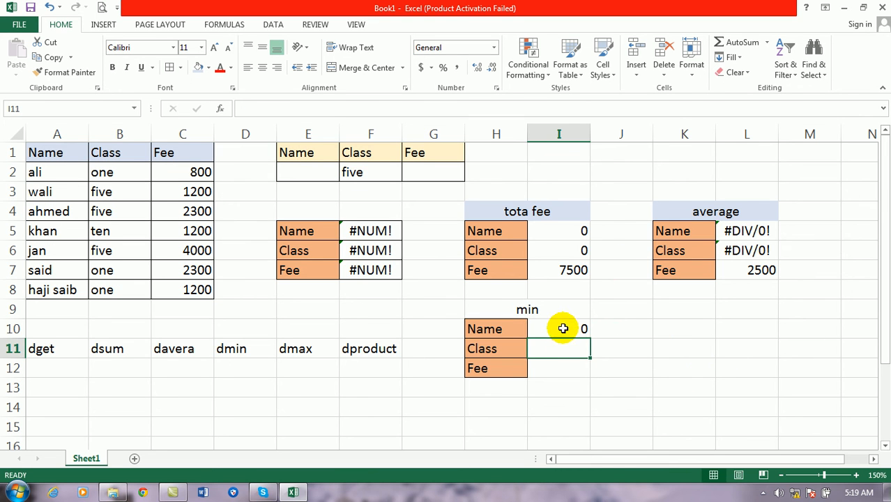
left_click_drag(562, 329, 563, 366)
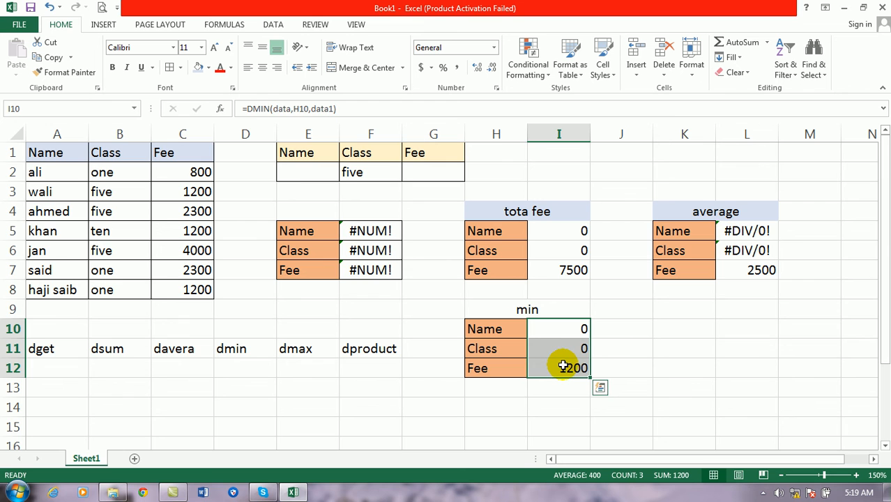
Set the Class criterion in F2 to one
left_click(362, 174)
type("one")
key("Return")
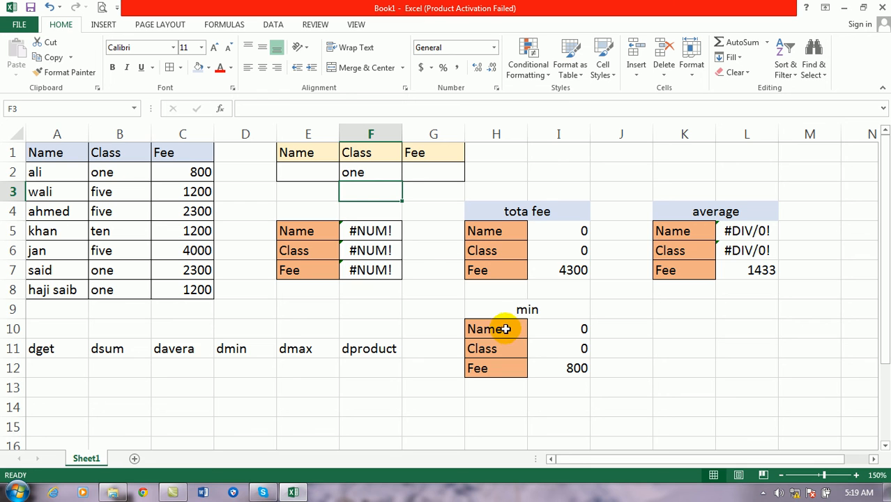
Copy the Name, Class and Fee labels from H10:H12 to K10:K12, with the merged and centered heading "max" in K9:L9
left_click_drag(504, 328, 677, 365)
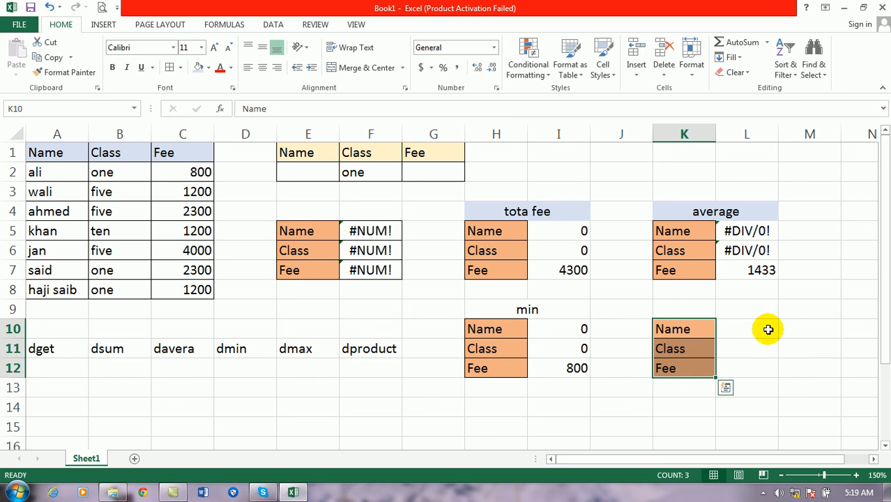
left_click_drag(676, 309, 742, 312)
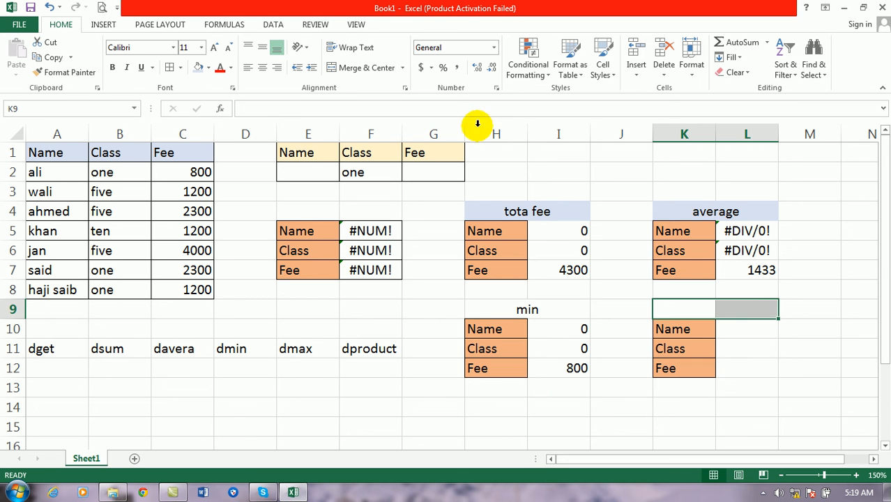
left_click(357, 68)
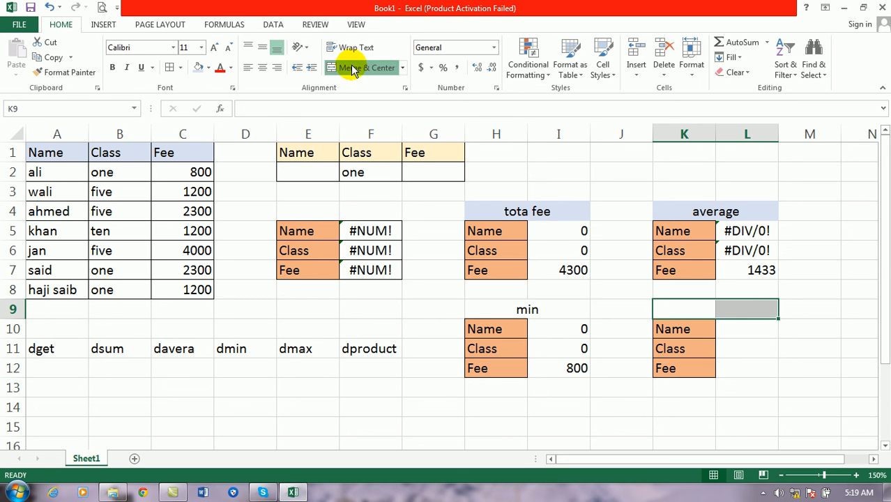
type("max")
Enter the formula =DMAX(data,K10,data1) in L10 and fill it down to L12
left_click(734, 332)
type("=dm")
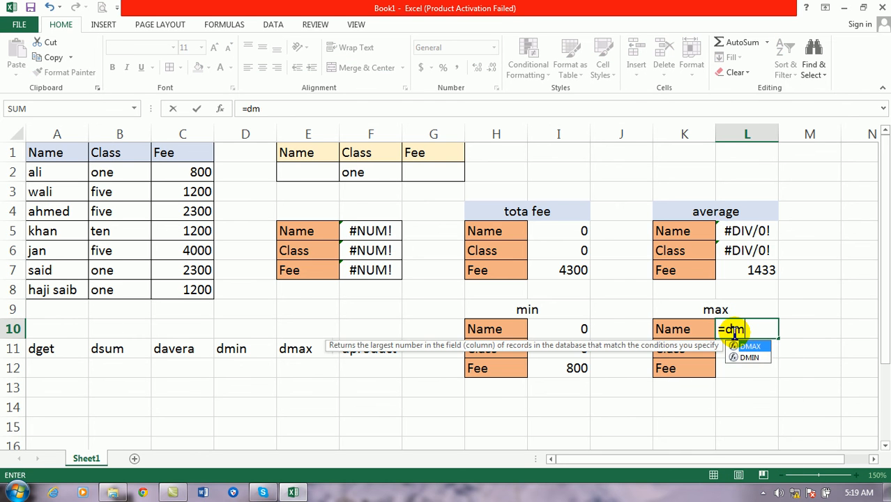
type("a")
key("Tab")
type("data")
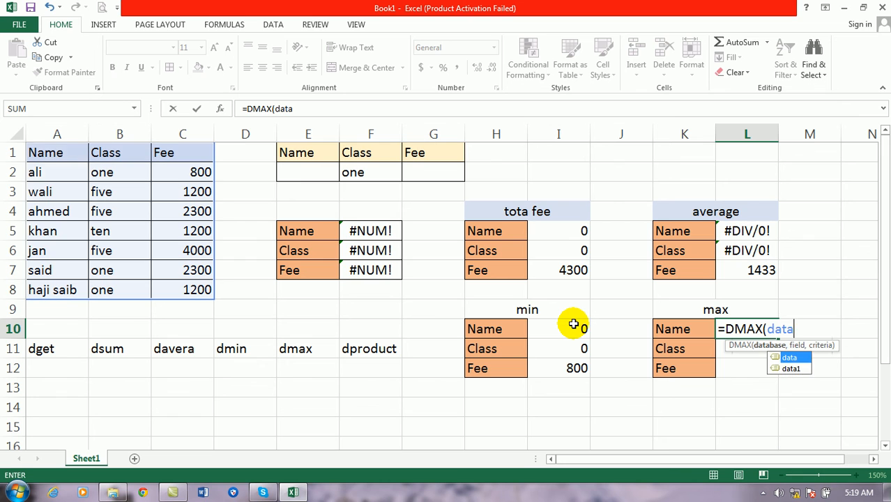
type(",")
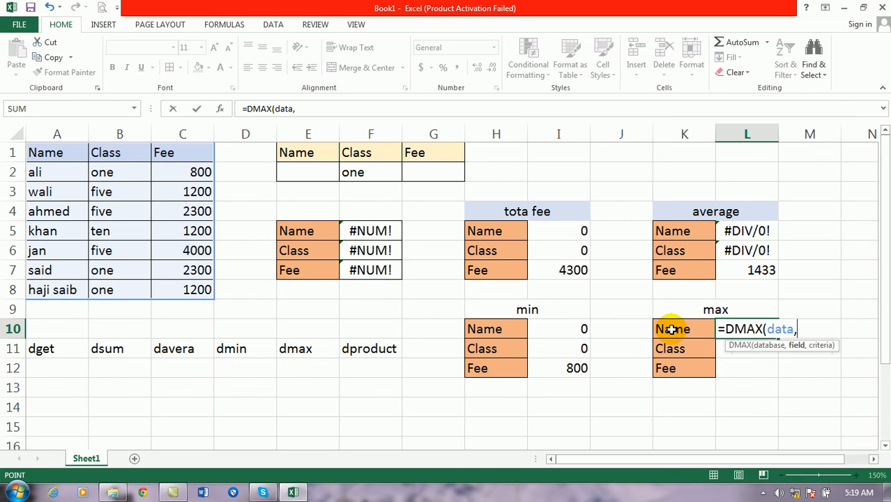
type("K10,data")
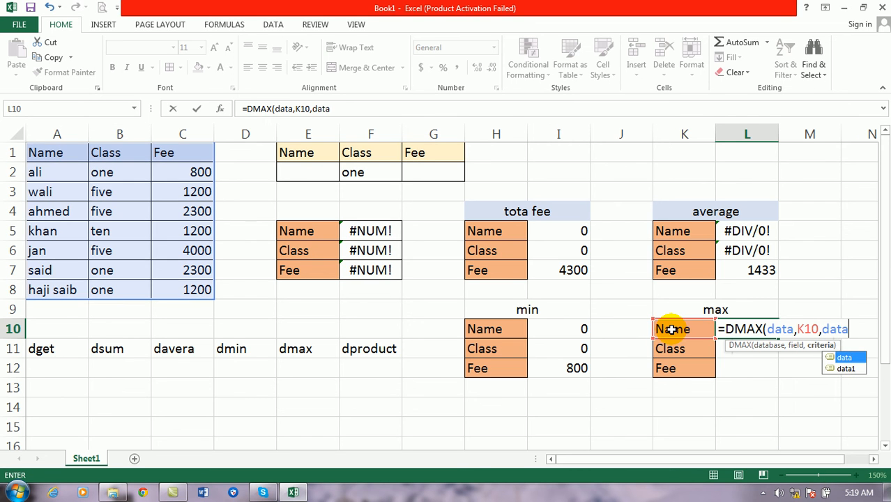
type("1")
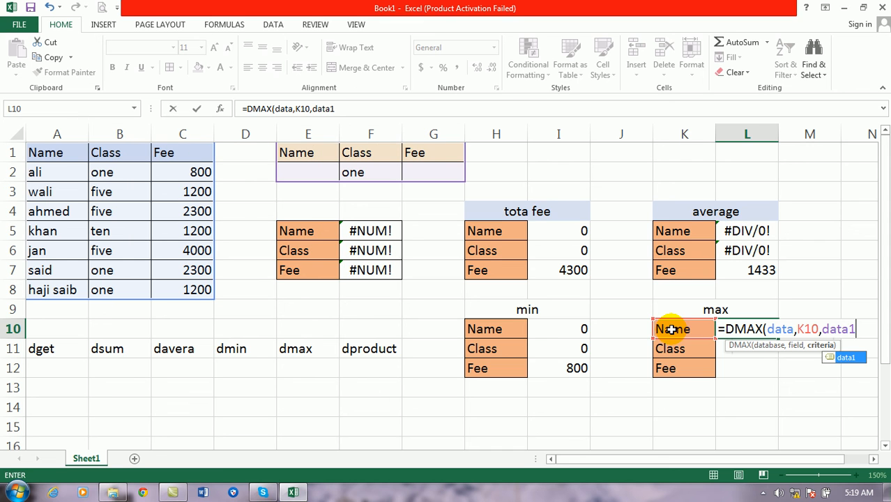
type(")")
key("Return")
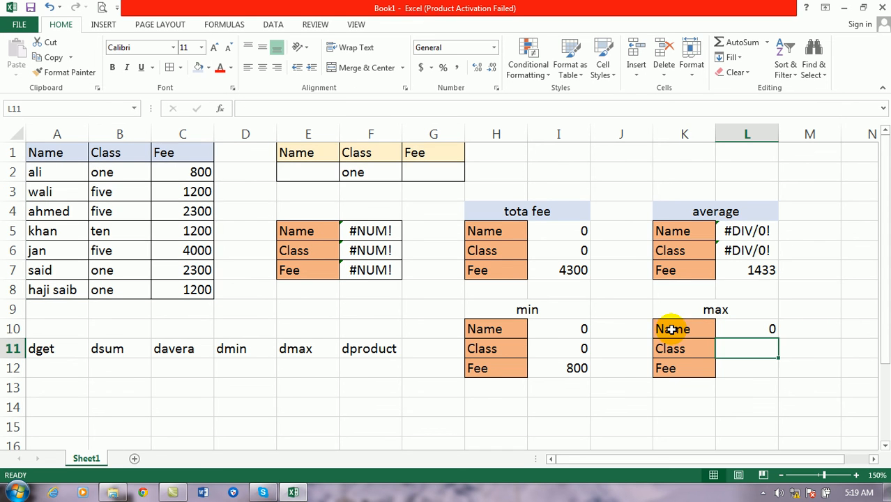
left_click(750, 329)
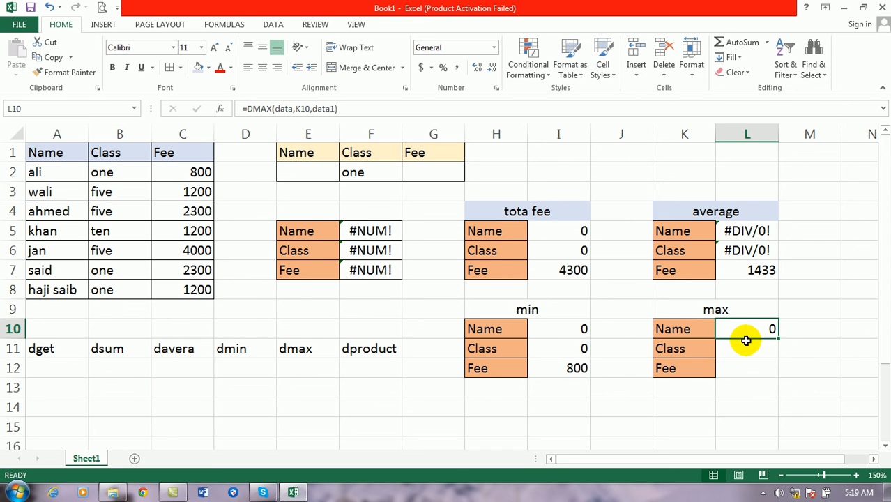
left_click_drag(749, 328, 755, 372)
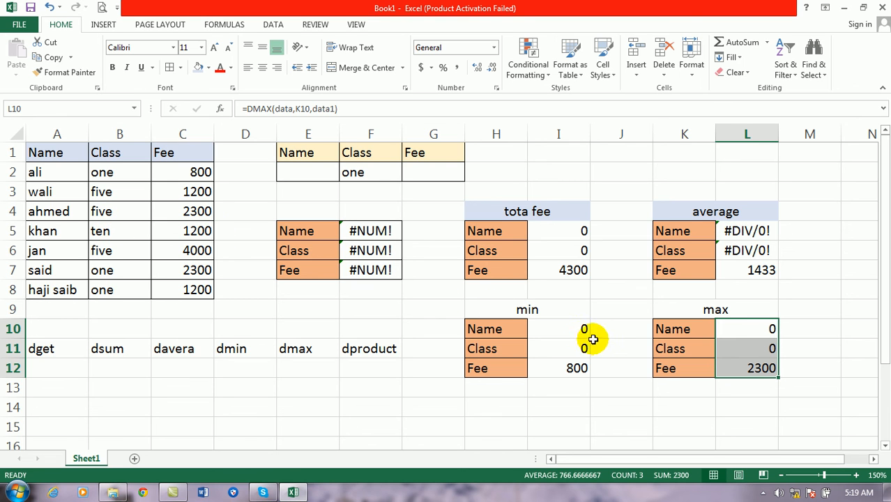
Set the Class criterion in F2 to two
left_click(364, 173)
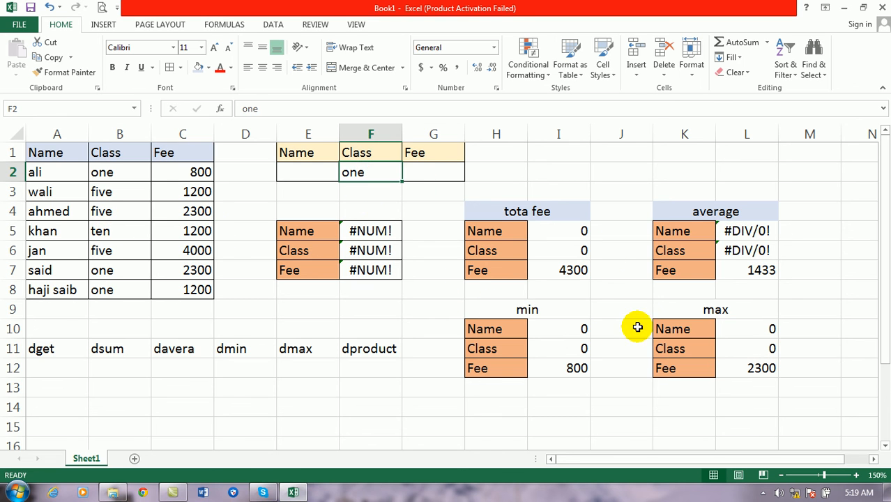
left_click(584, 345)
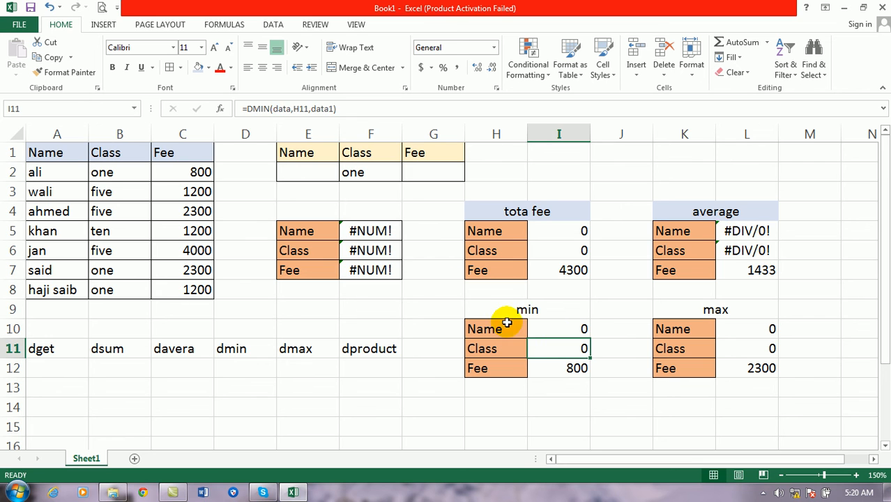
left_click(354, 171)
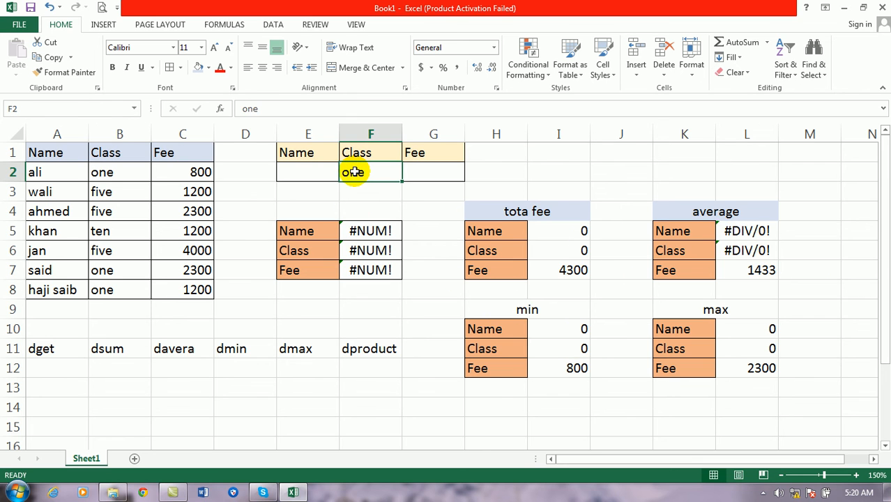
type("two")
key("Return")
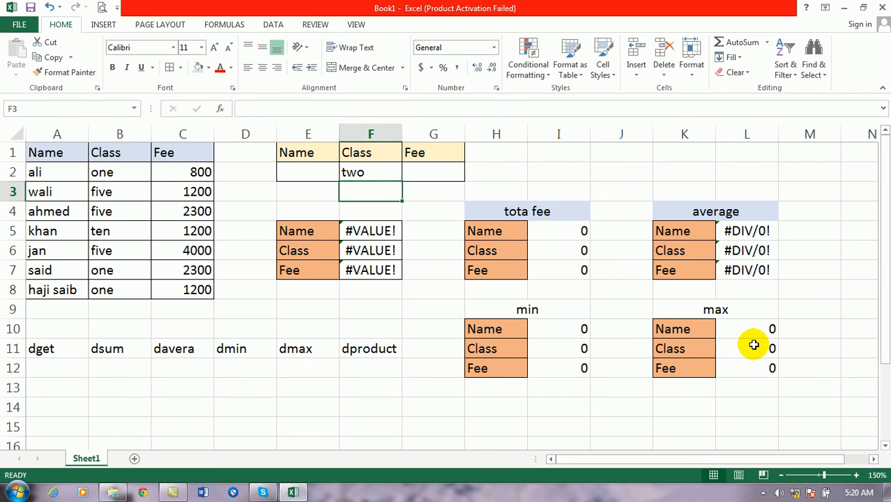
left_click(363, 172)
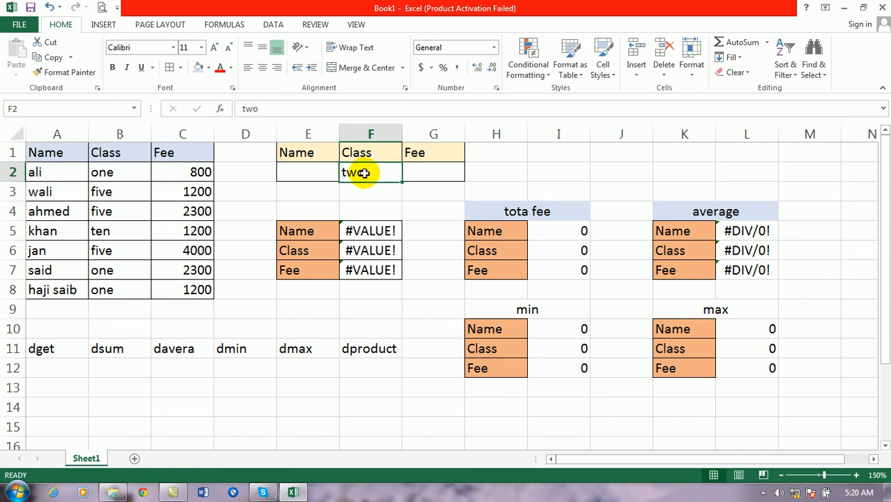
Set the Class criterion in F2 to ten
type("ten")
key("Return")
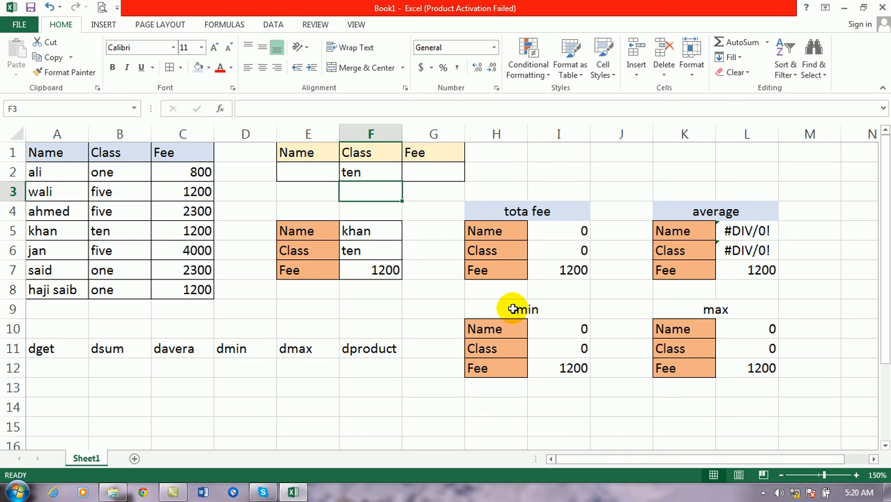
Copy the Name, Class and Fee labels from H10:H12 to I14:I16, with the merged and centered heading "product" in I13:J13
left_click_drag(510, 324, 585, 332)
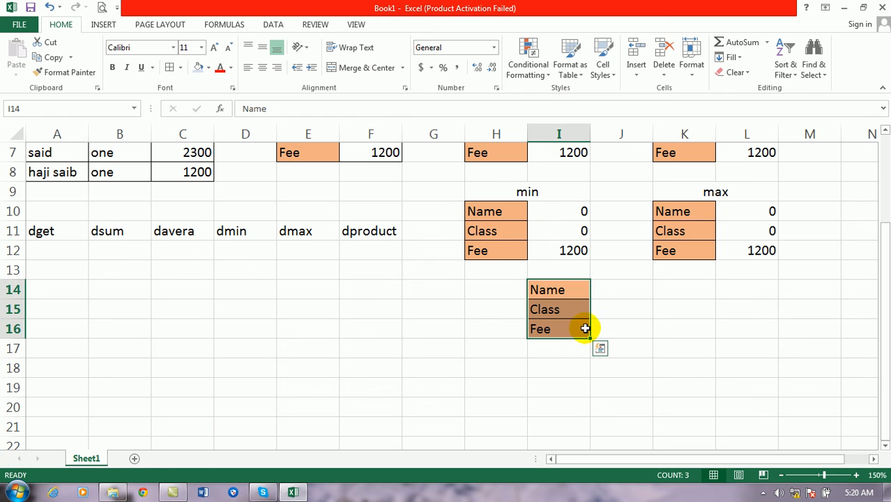
left_click_drag(586, 273, 606, 271)
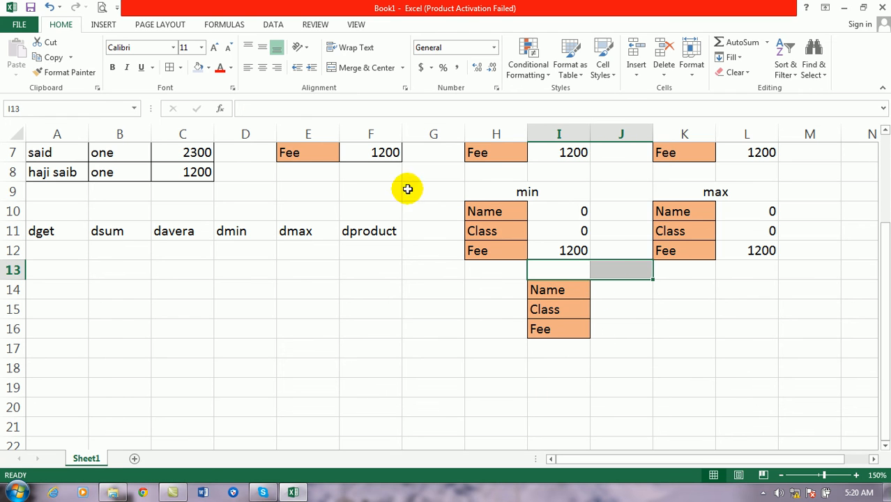
left_click(366, 68)
type("product")
Enter the formula =DPRODUCT(data,I14,data1) in J14 and fill it down to J16
left_click(634, 292)
type("=dpro")
key("Tab")
type("da")
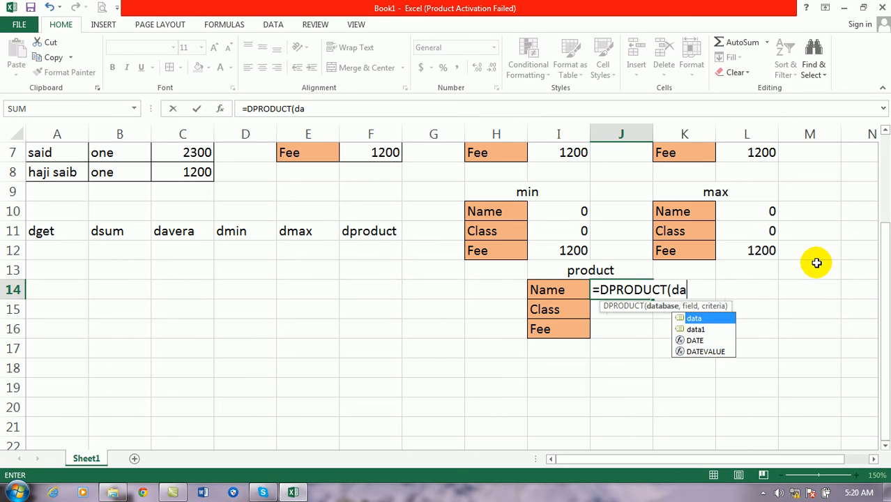
type("ta,")
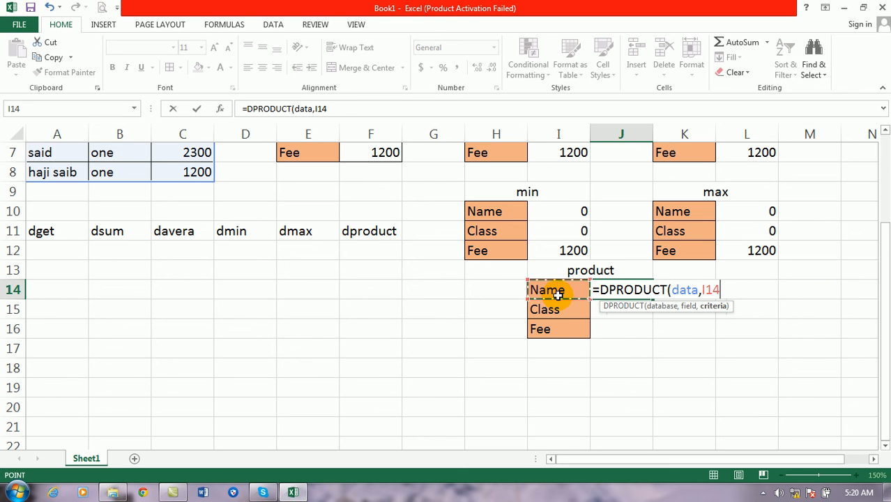
type(",data1")
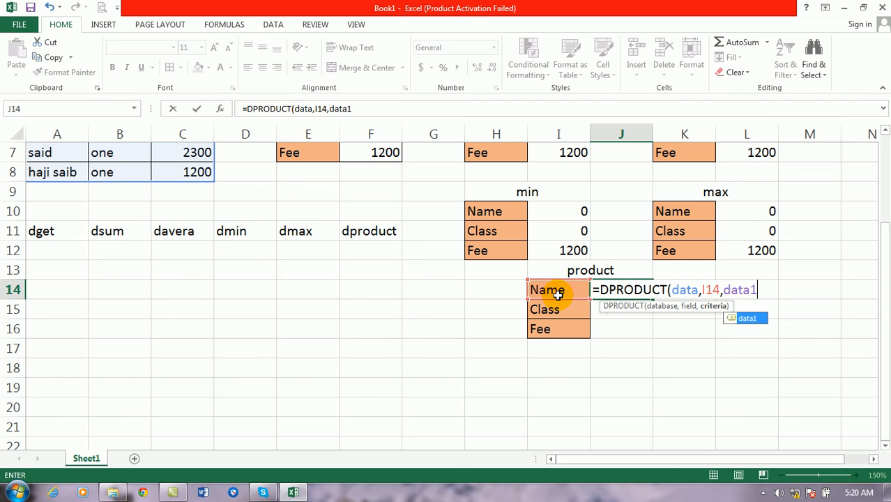
type(")")
key("Return")
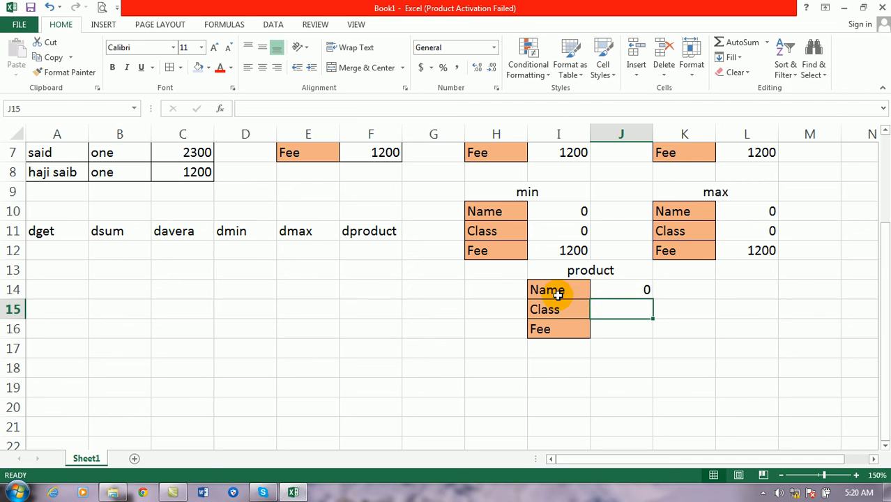
left_click_drag(643, 291, 642, 329)
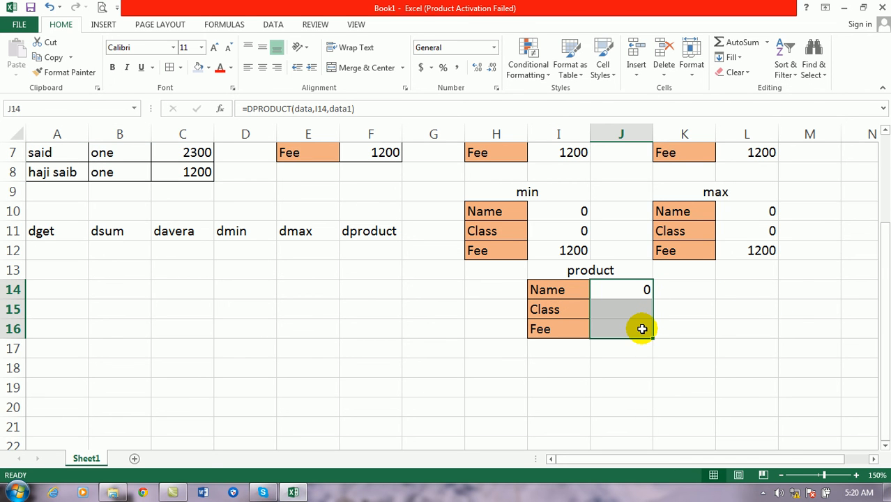
key("ctrl+d")
Set the Class criterion in F2 to one
left_click_drag(885, 317, 883, 233)
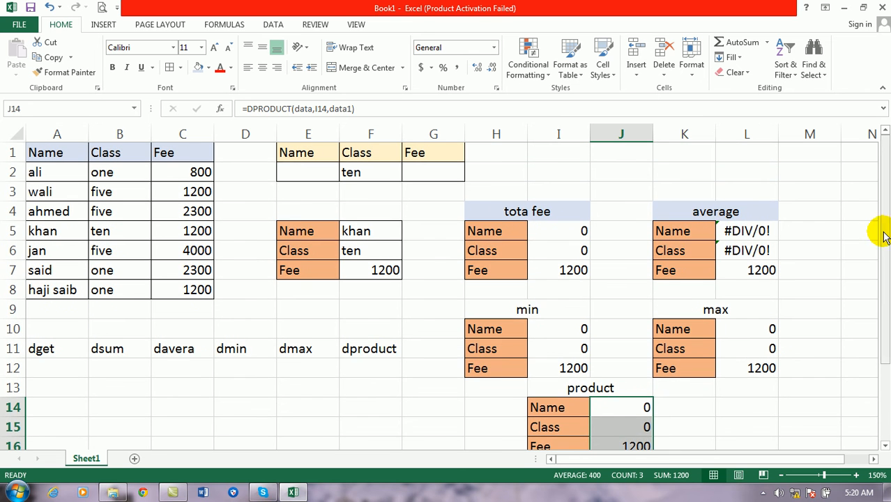
left_click(350, 175)
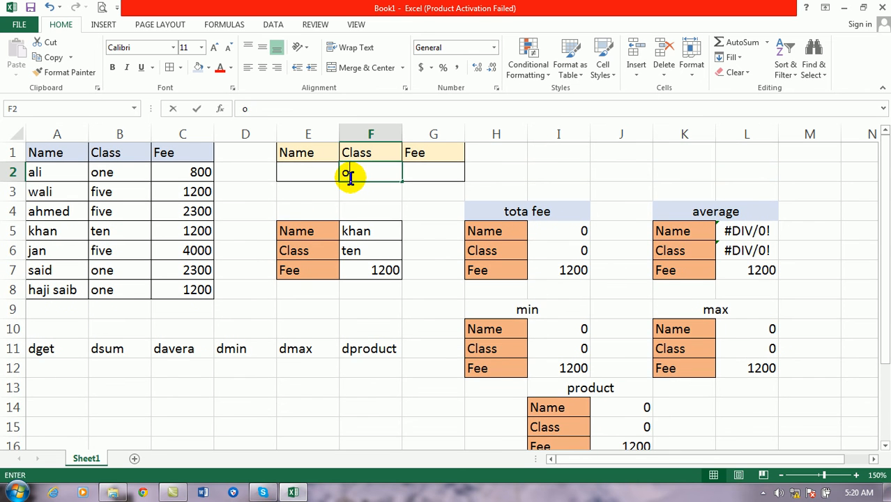
type("one")
key("Return")
mouse_move(882, 268)
left_mouse_down()
mouse_move(869, 340)
mouse_move(877, 269)
left_mouse_up()
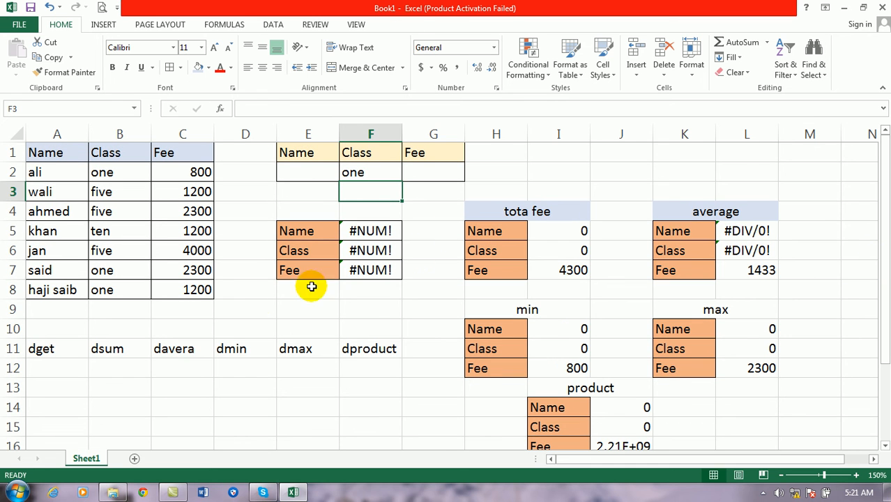
left_click(217, 291)
left_click(389, 367)
left_click_drag(70, 340, 391, 338)
left_click(387, 345)
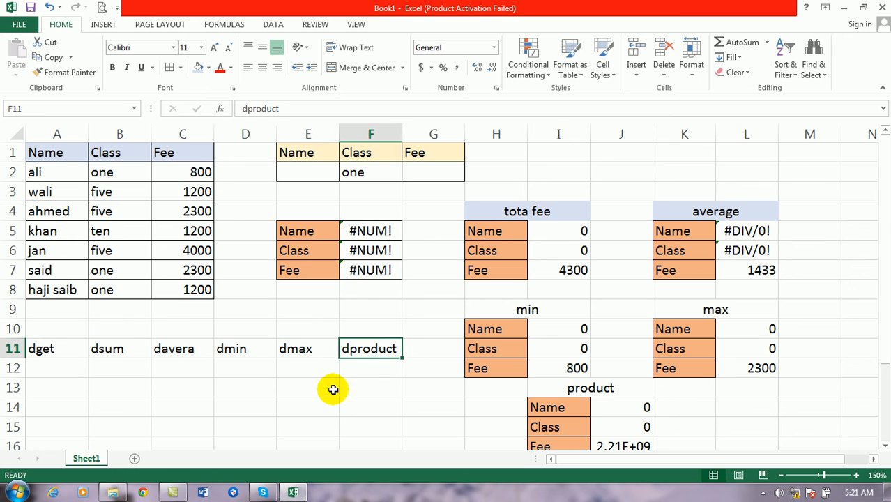